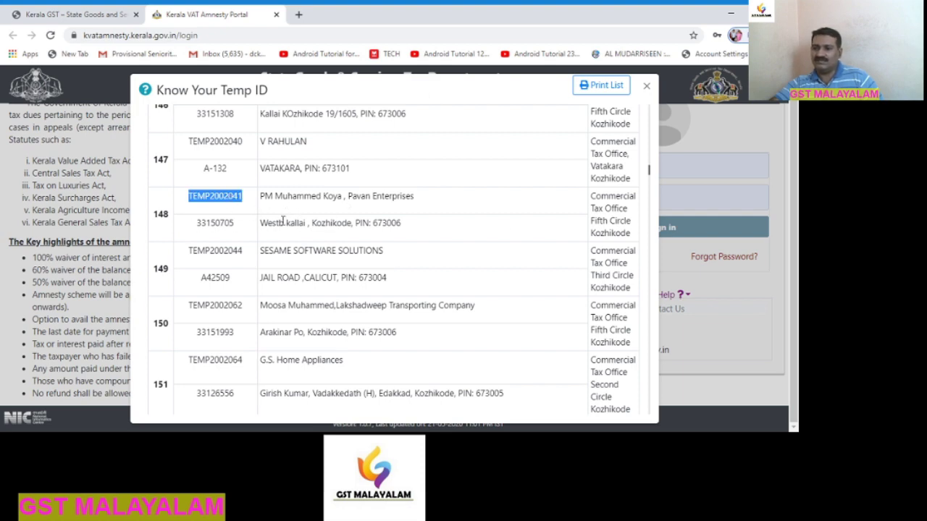
Start a new user registration and fetch the dealer's details for the pasted Temp ID, minus its trailing space.
click(645, 86)
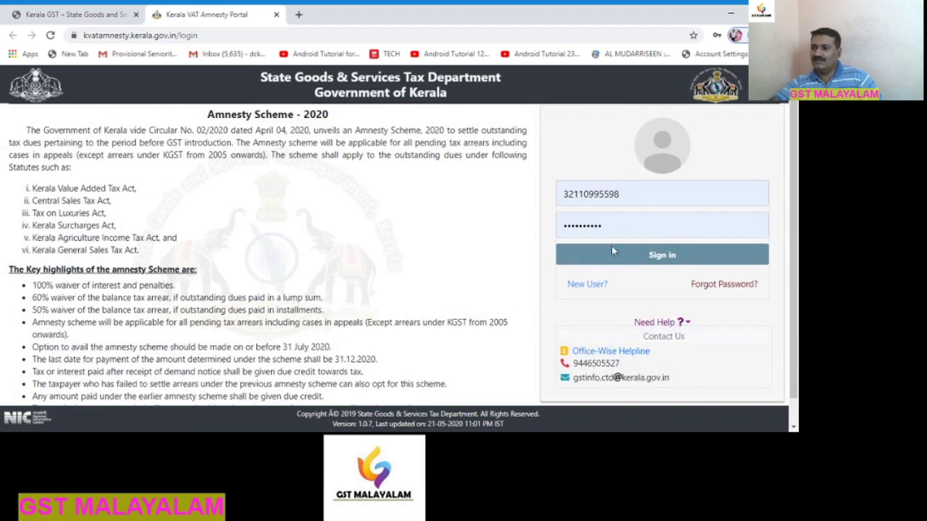
click(588, 287)
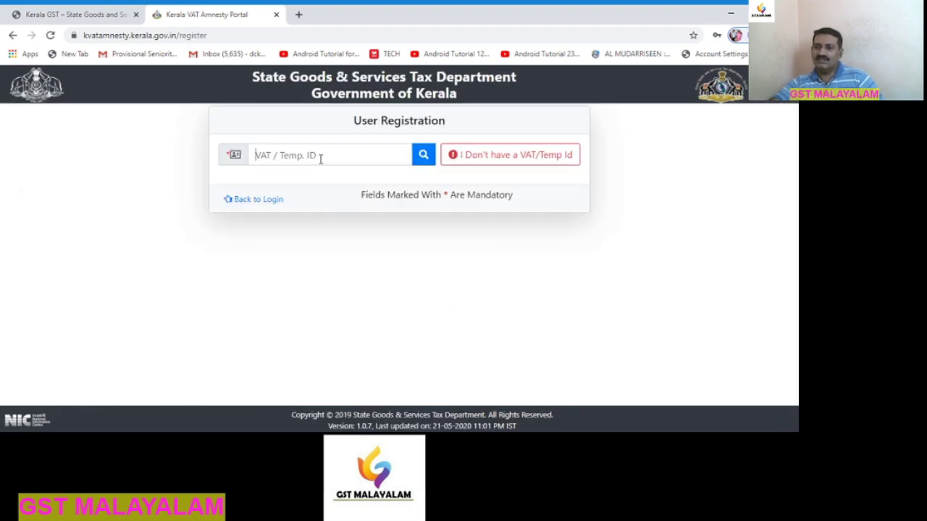
click(320, 158)
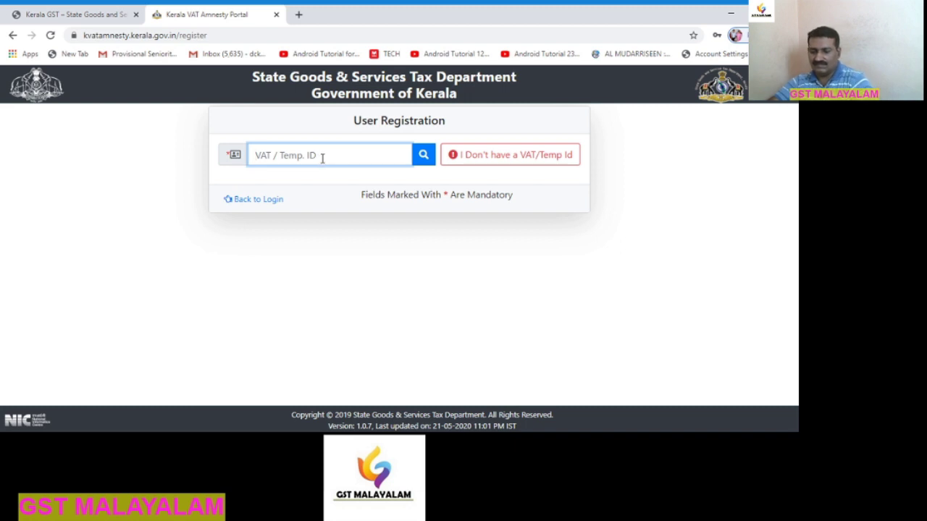
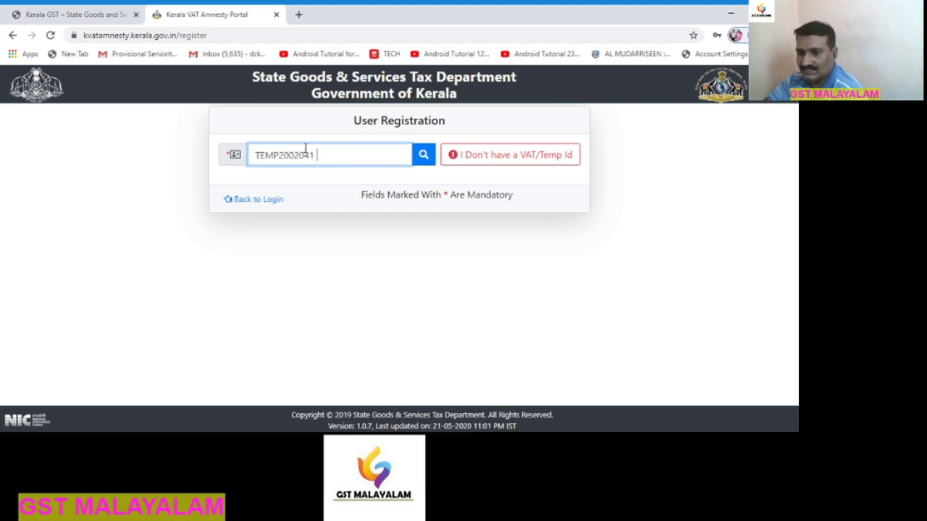
click(424, 156)
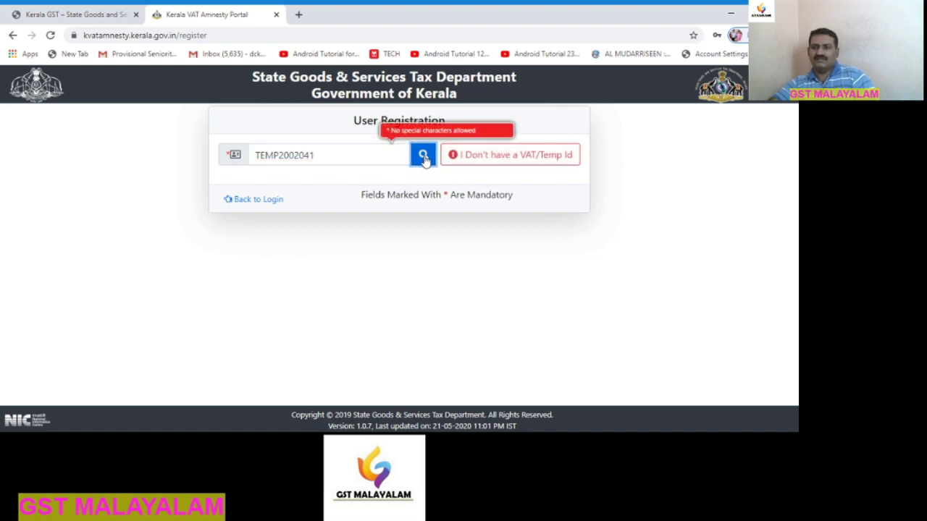
click(372, 156)
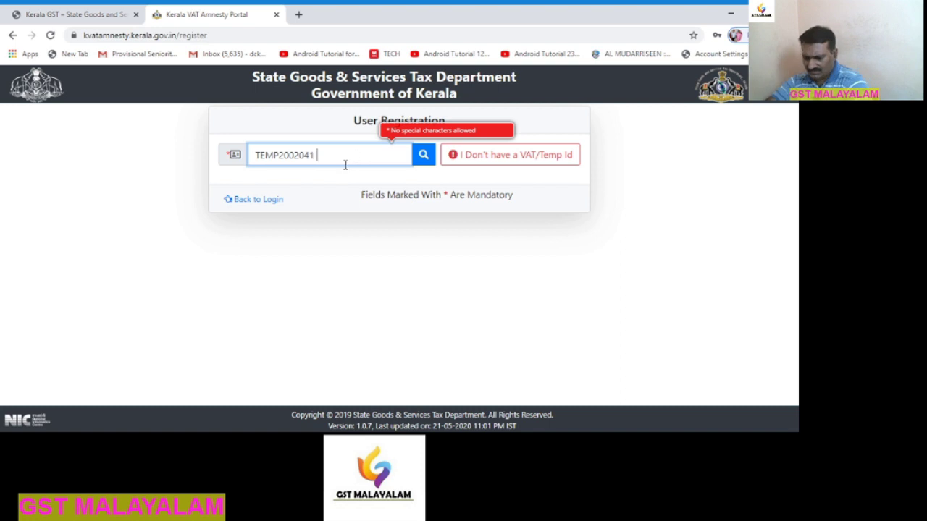
key(BackSpace)
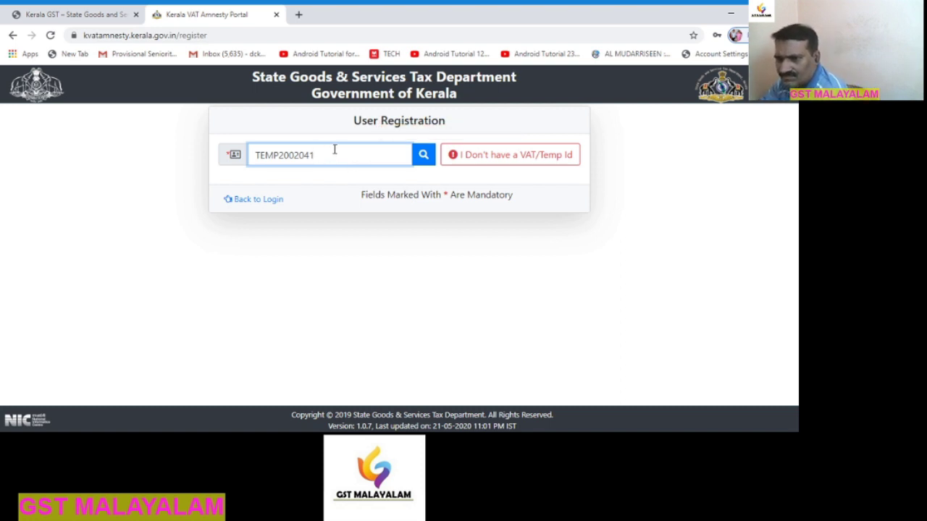
click(424, 158)
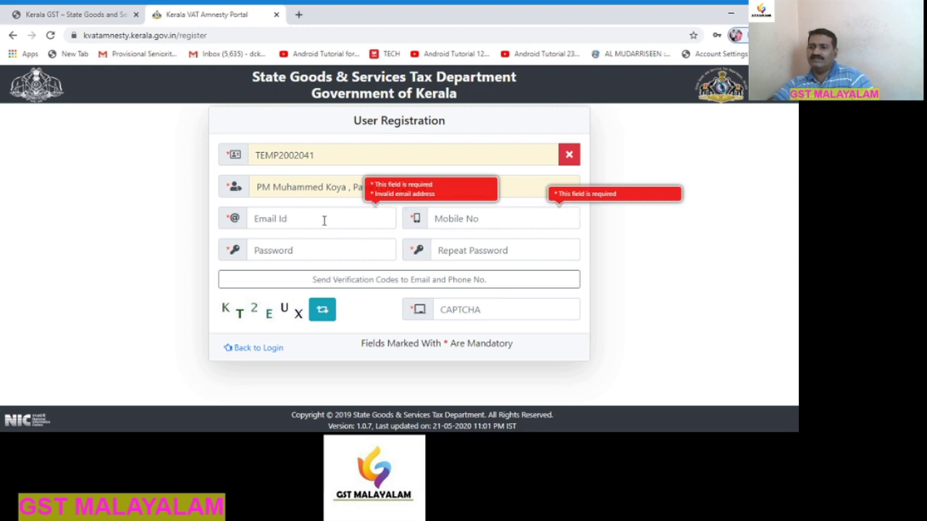
Discard the fetched Temp ID, clearing the dealer details from the registration form.
click(320, 219)
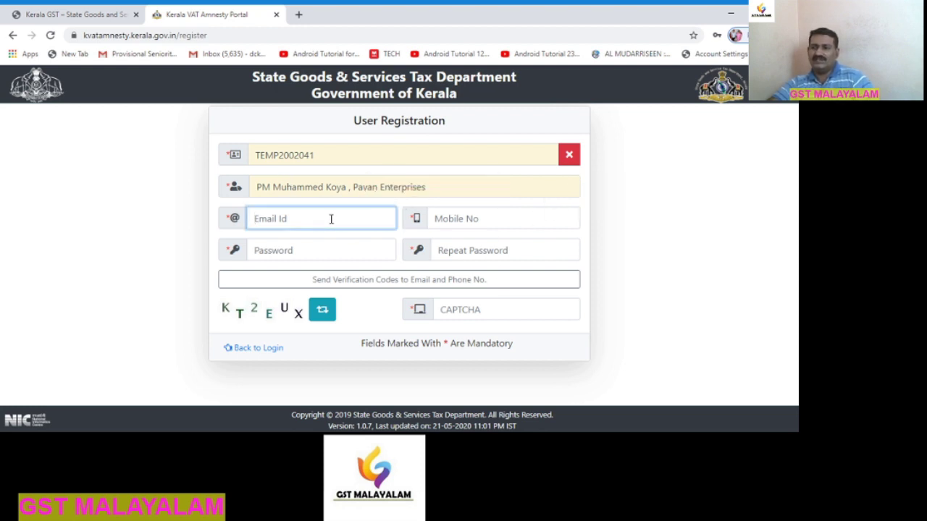
click(507, 214)
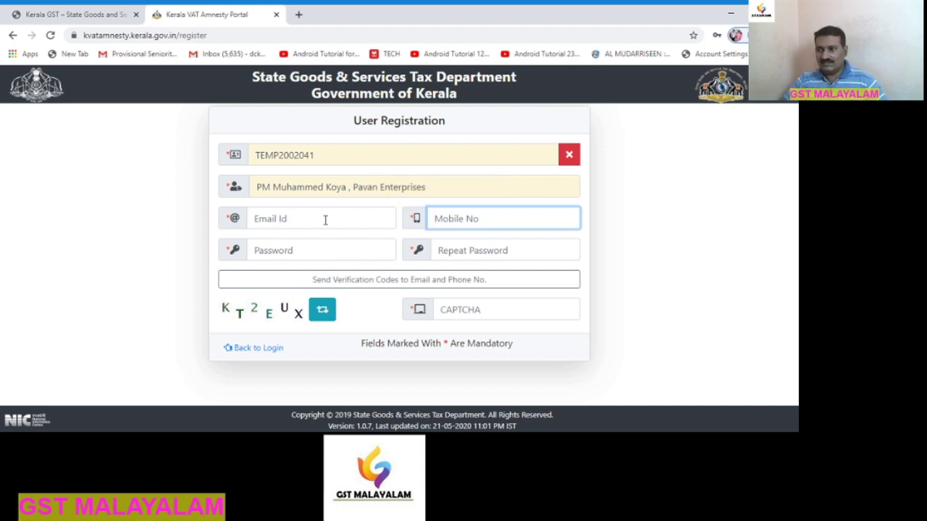
click(569, 161)
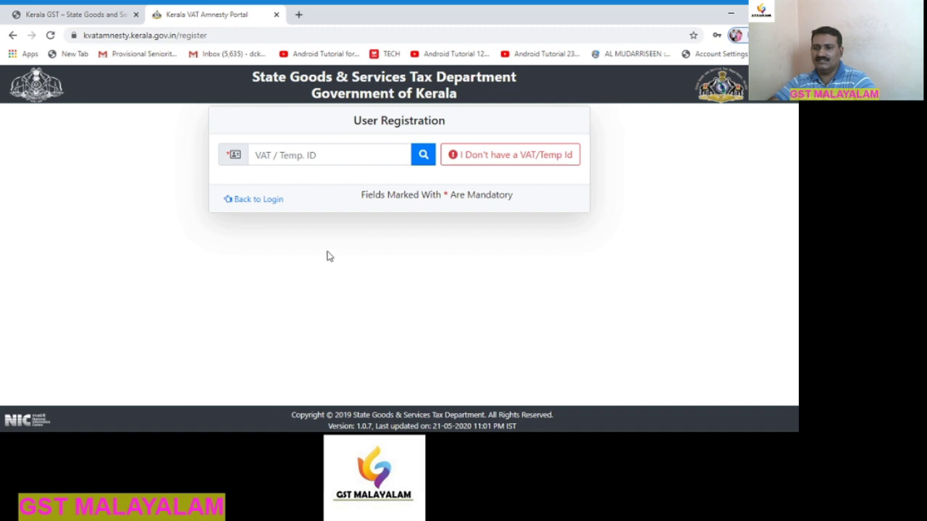
Look up the pasted VAT number to fetch the dealer's registration details.
click(317, 156)
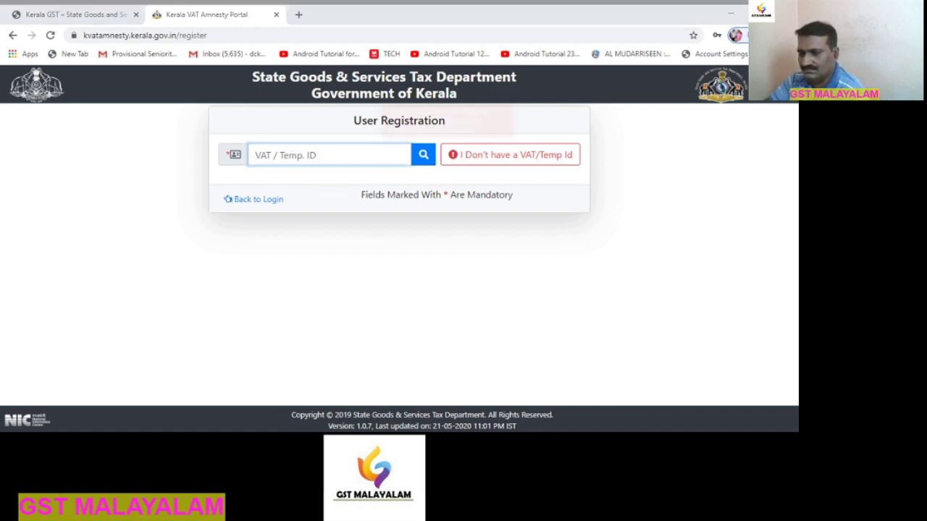
click(423, 154)
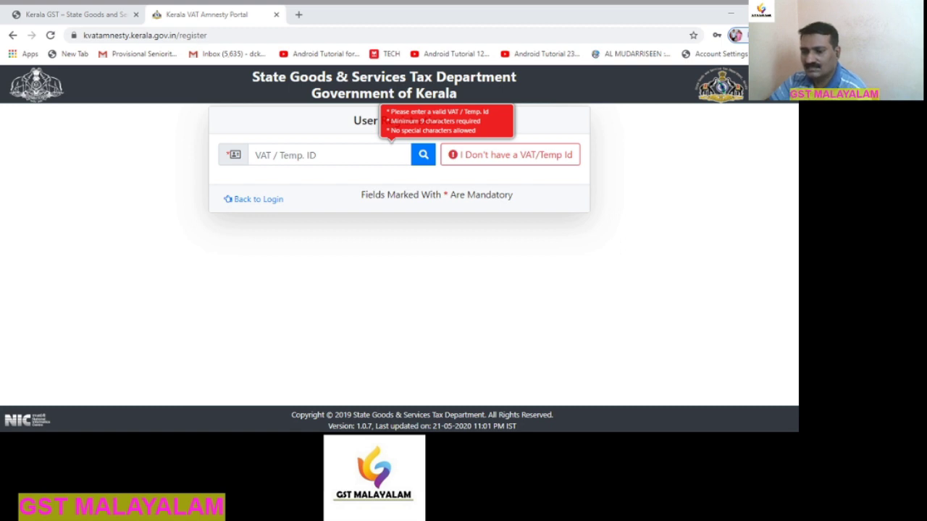
click(300, 158)
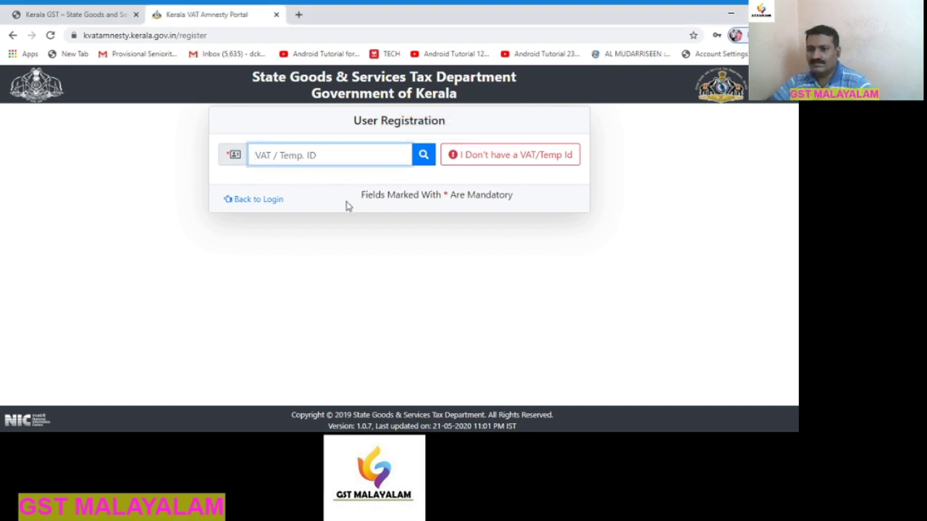
key(ctrl+v)
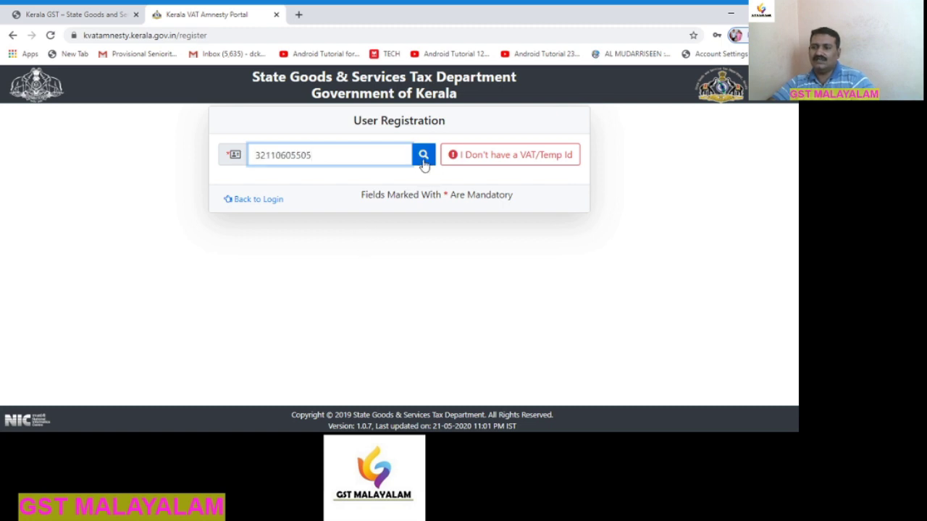
click(424, 159)
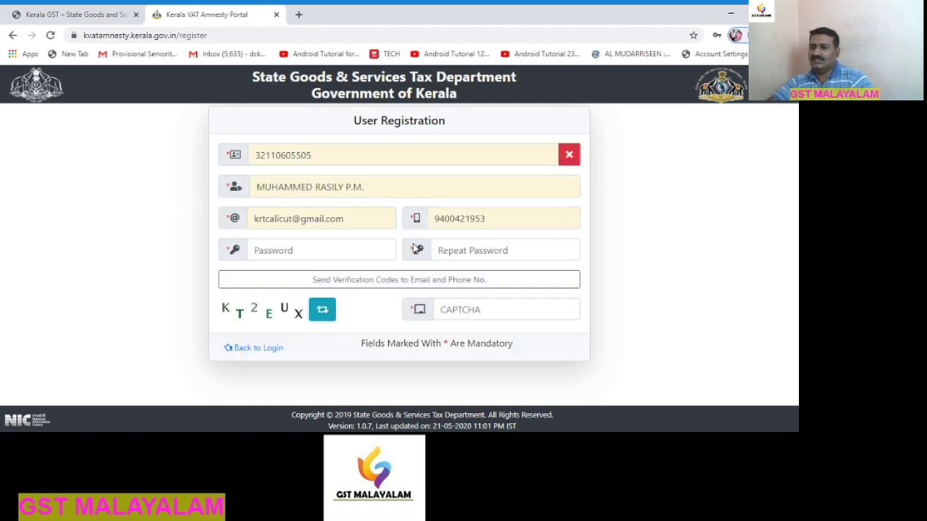
Inspect the prefilled e-mail address and mobile number fields.
drag(257, 222, 364, 219)
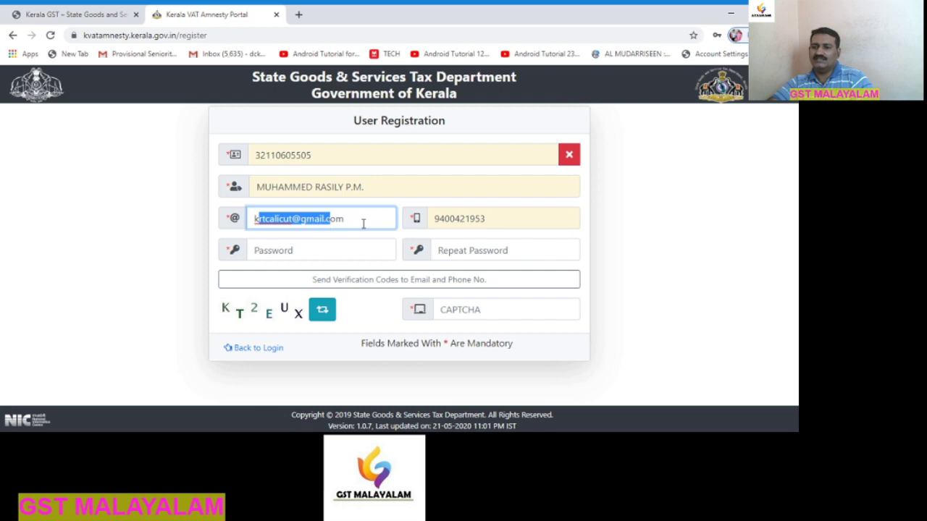
click(366, 219)
click(461, 218)
double_click(461, 218)
double_click(311, 218)
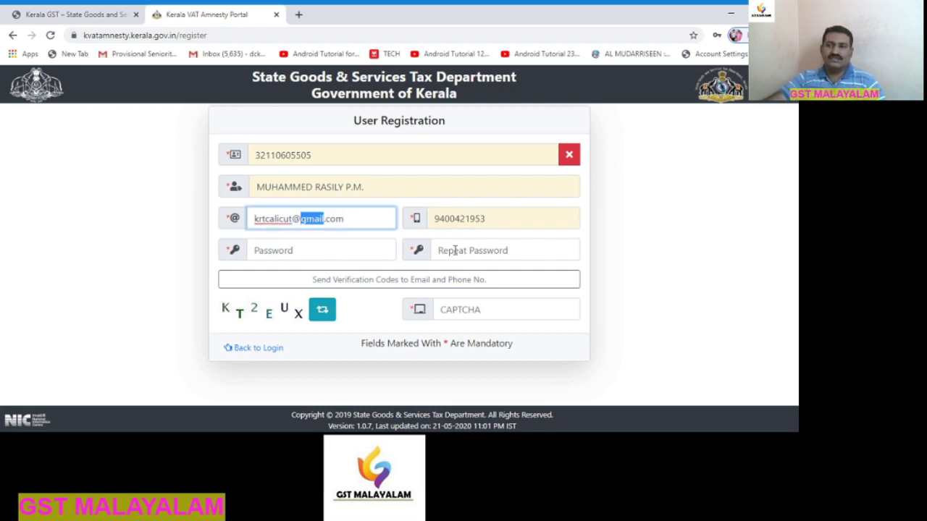
double_click(505, 218)
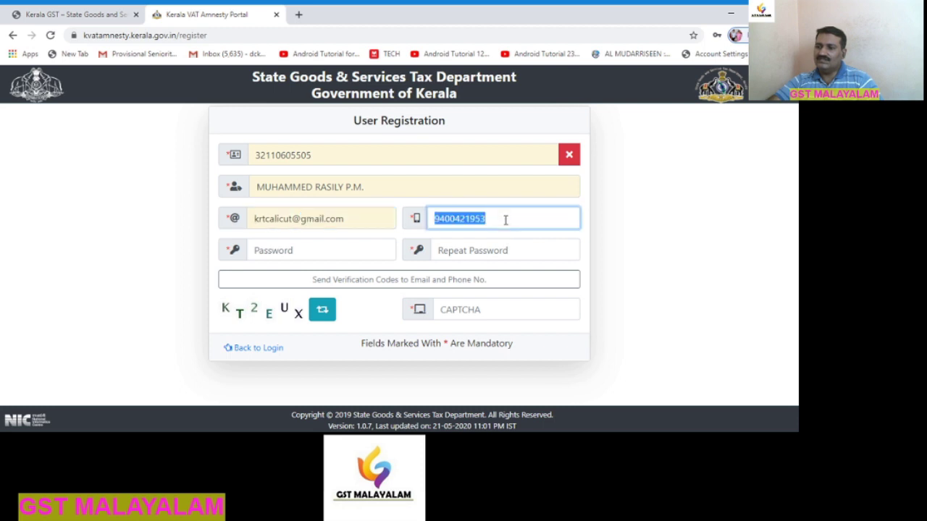
double_click(327, 220)
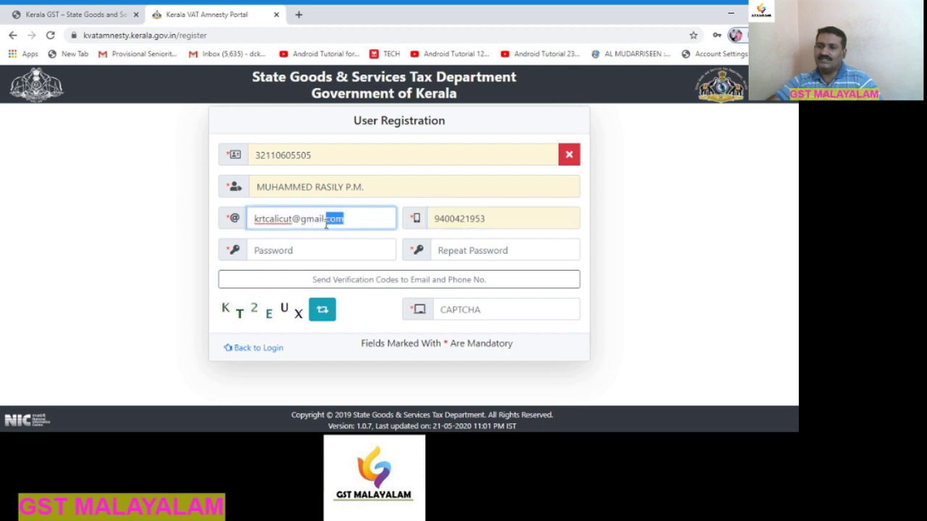
click(374, 221)
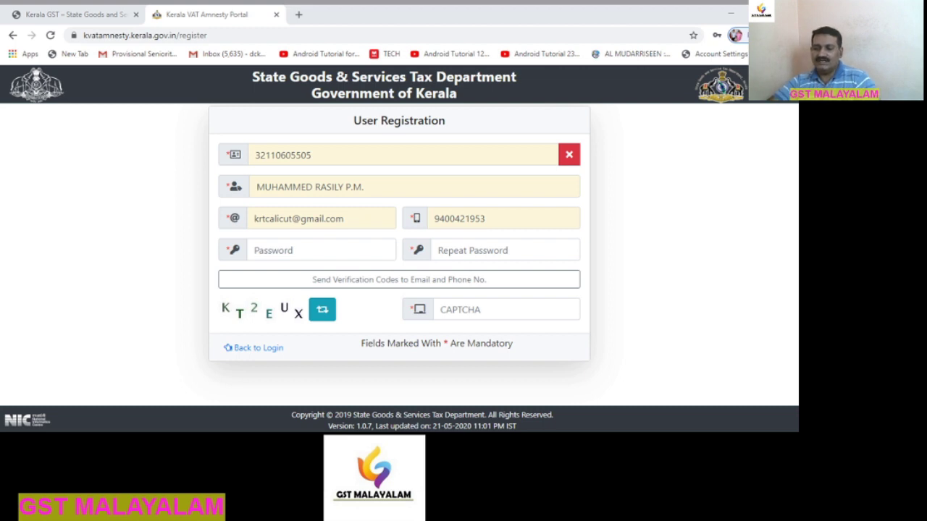
key(alt+Tab)
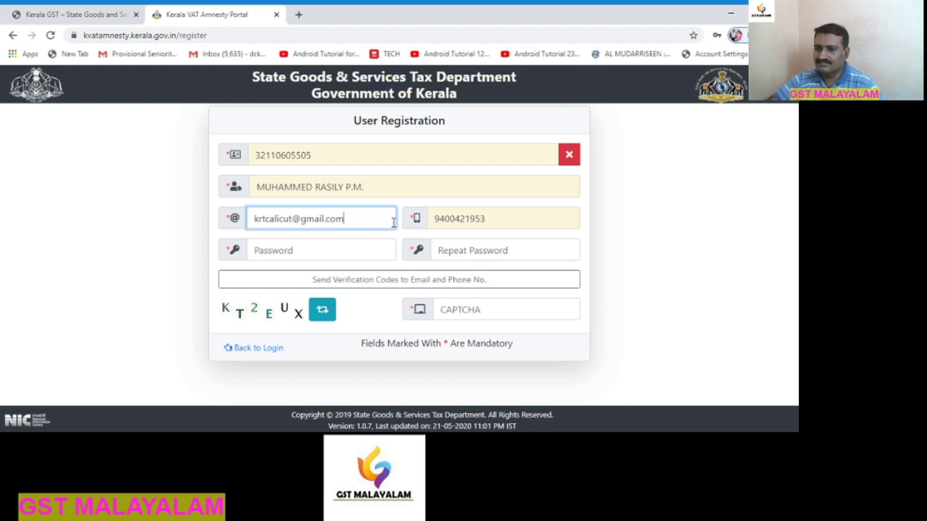
Reset the form and look up another dealer's pasted VAT number.
click(569, 154)
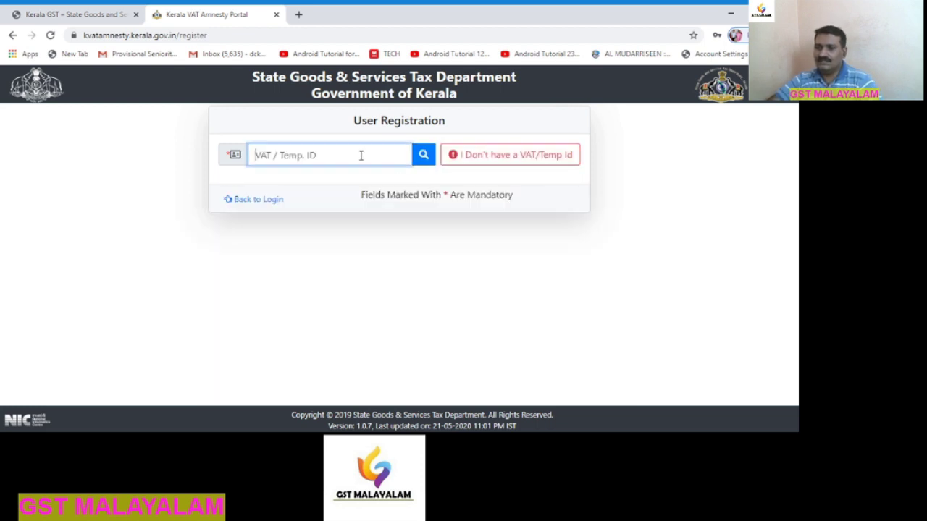
key(ctrl+v)
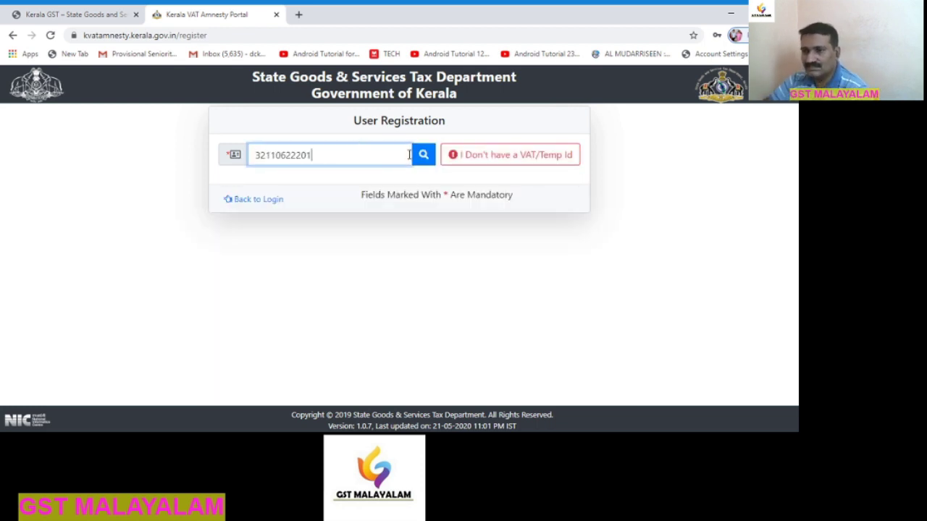
click(429, 161)
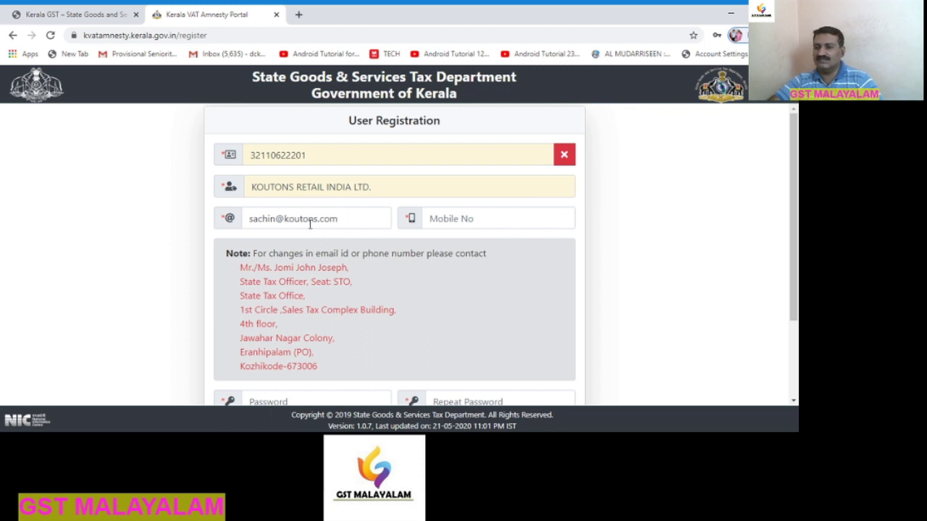
Correct the e-mail ending to 'om' and enter the dealer's mobile number.
click(365, 220)
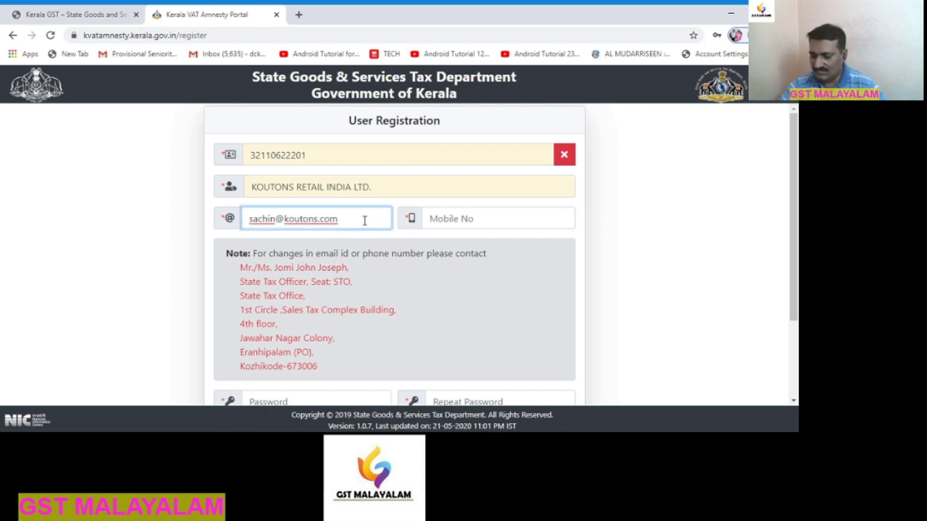
key(BackSpace)
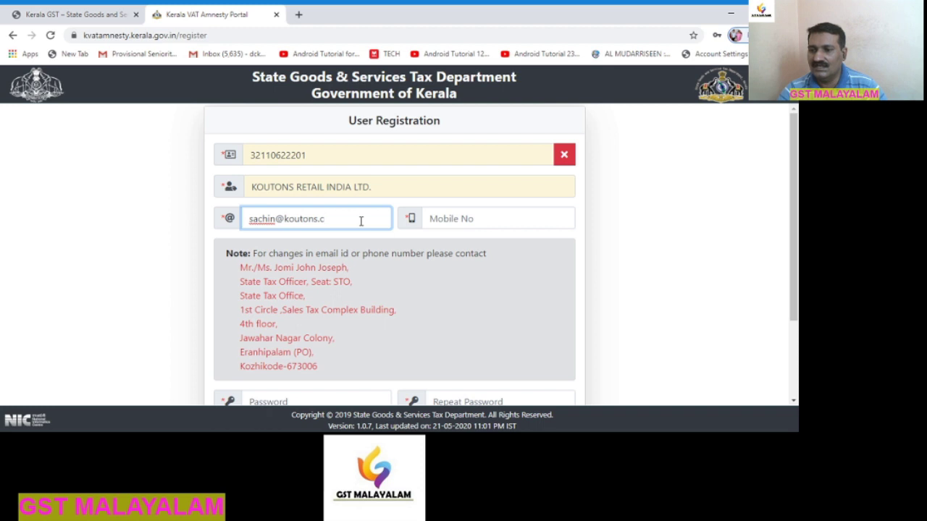
text(om)
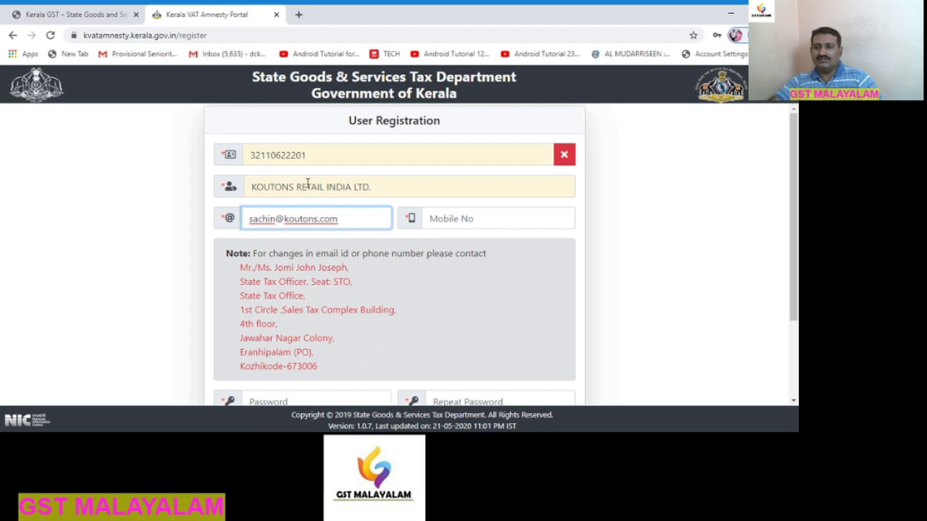
click(469, 223)
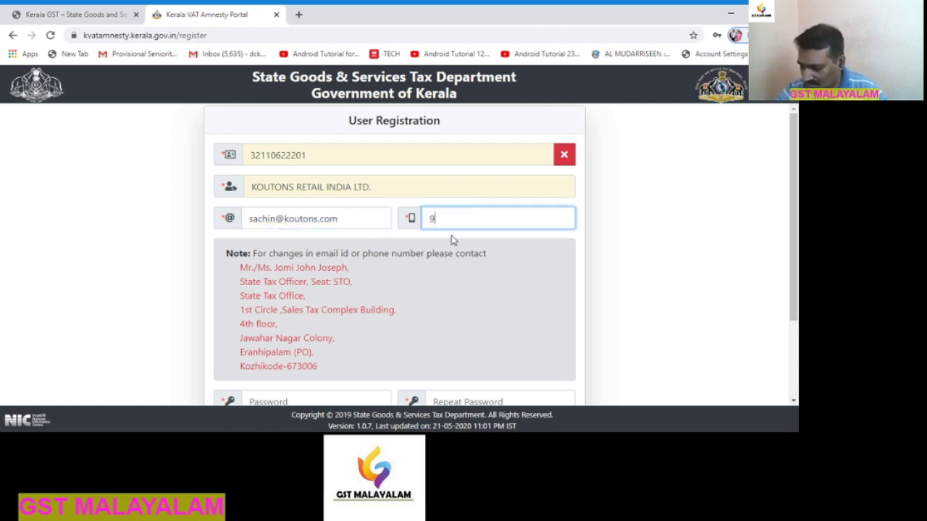
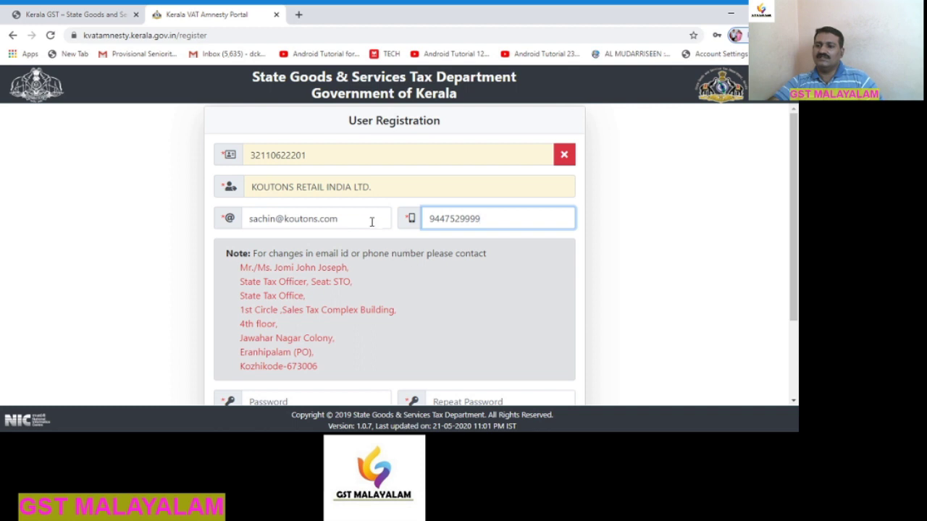
scroll(383, 243, down, 3)
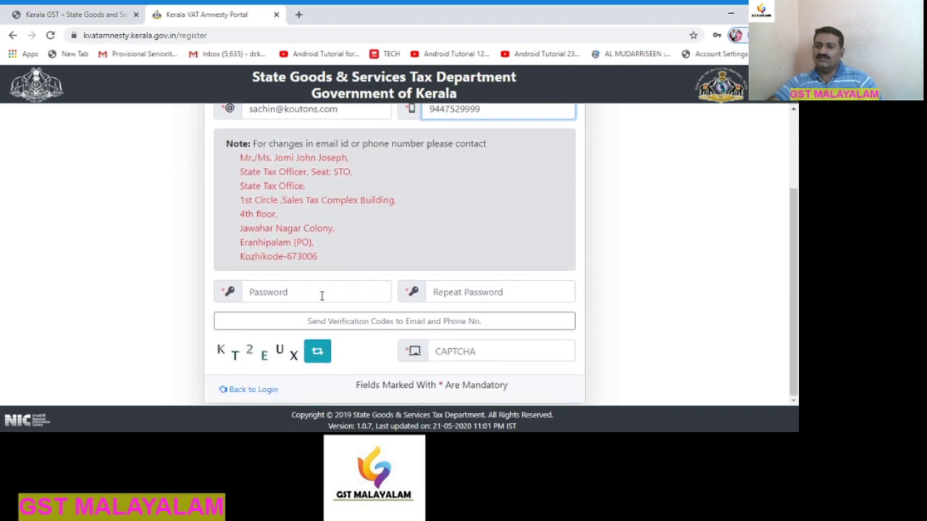
Review the entered e-mail address before moving to the Password field.
click(321, 295)
click(463, 225)
scroll(318, 187, up, 2)
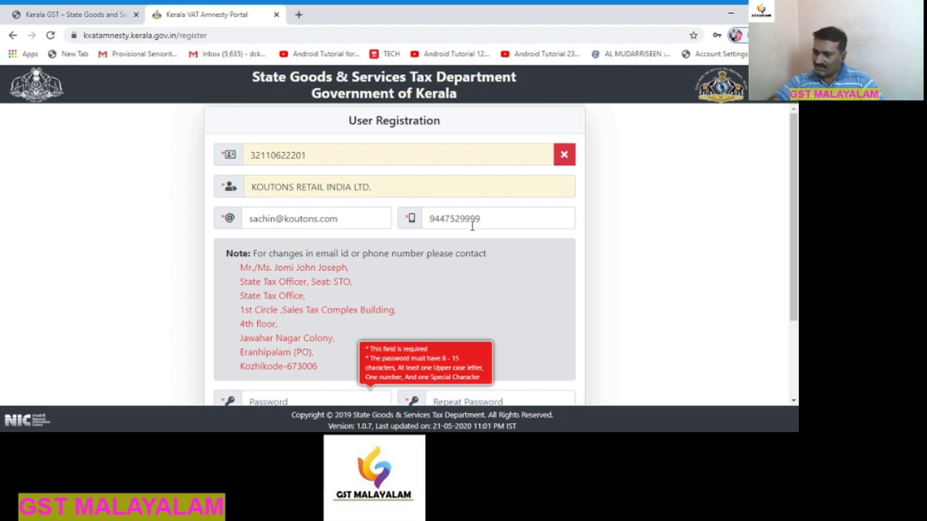
click(353, 220)
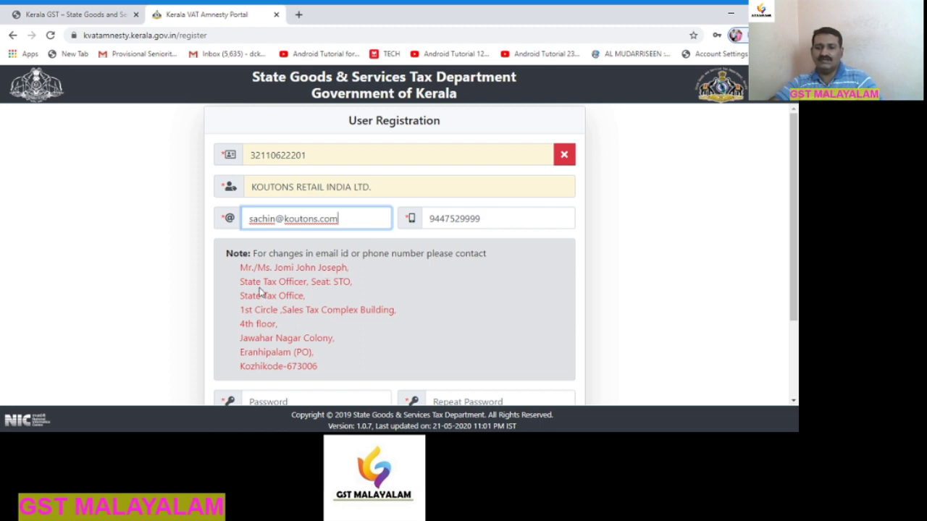
scroll(319, 358, down, 1)
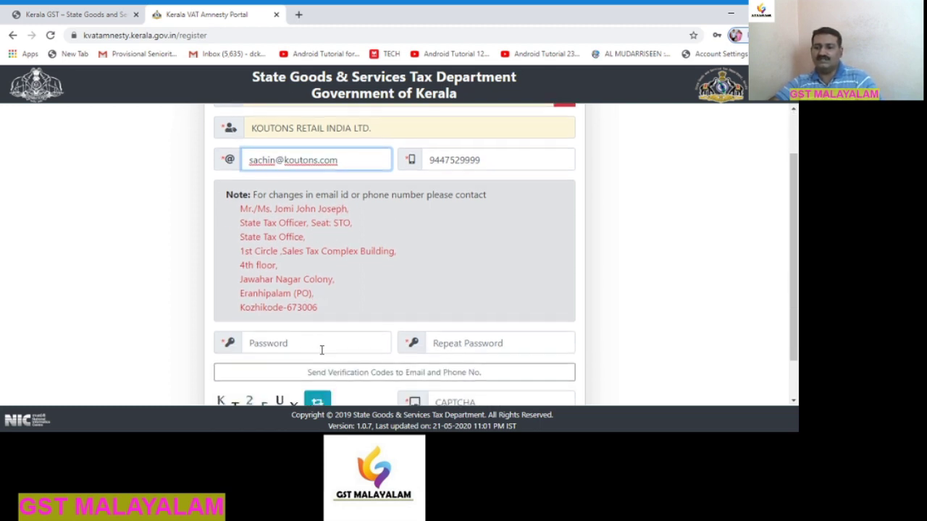
scroll(331, 275, up, 1)
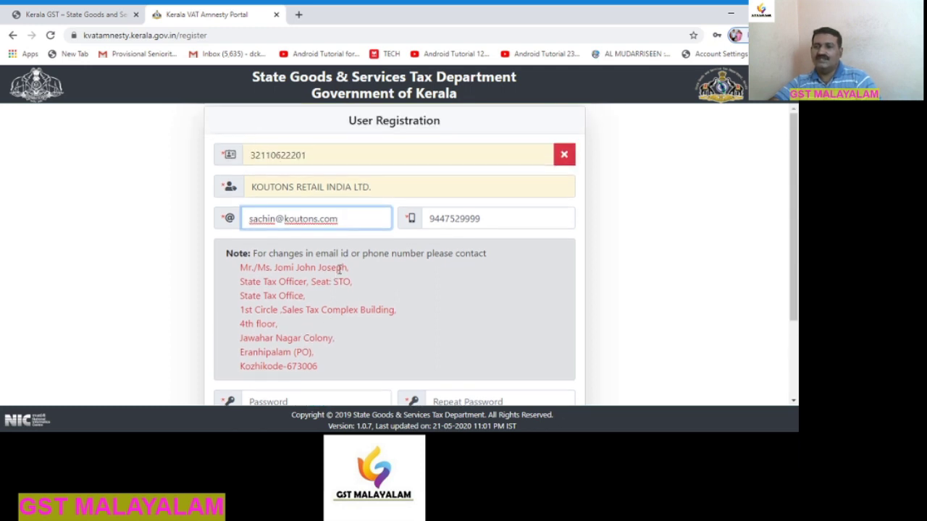
scroll(365, 244, down, 1)
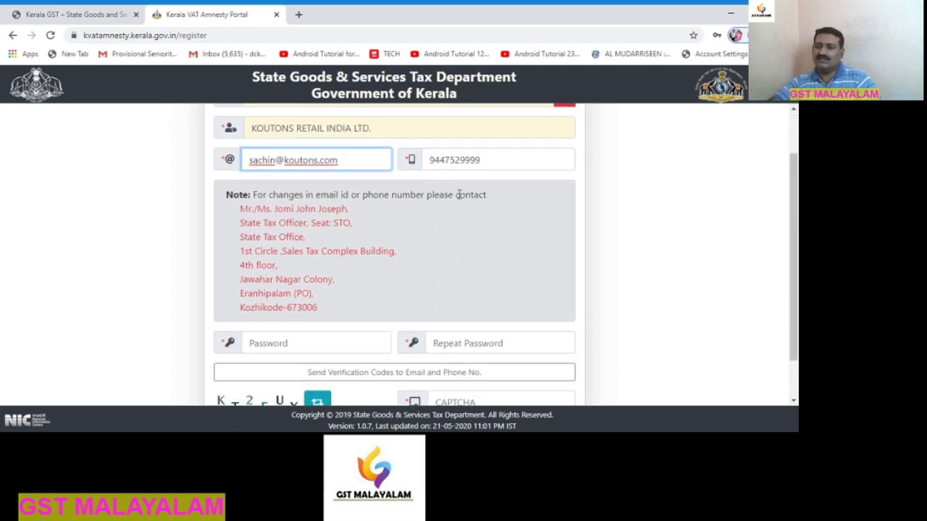
scroll(384, 279, down, 1)
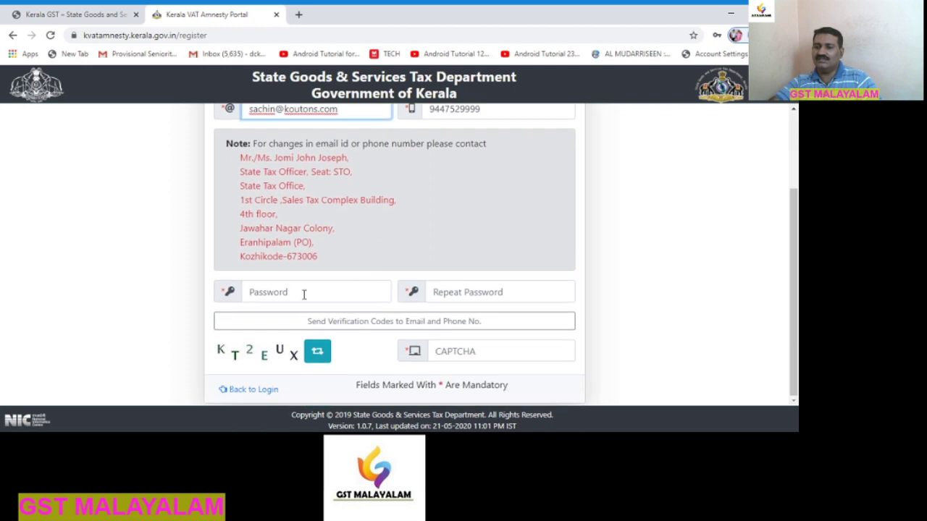
click(305, 293)
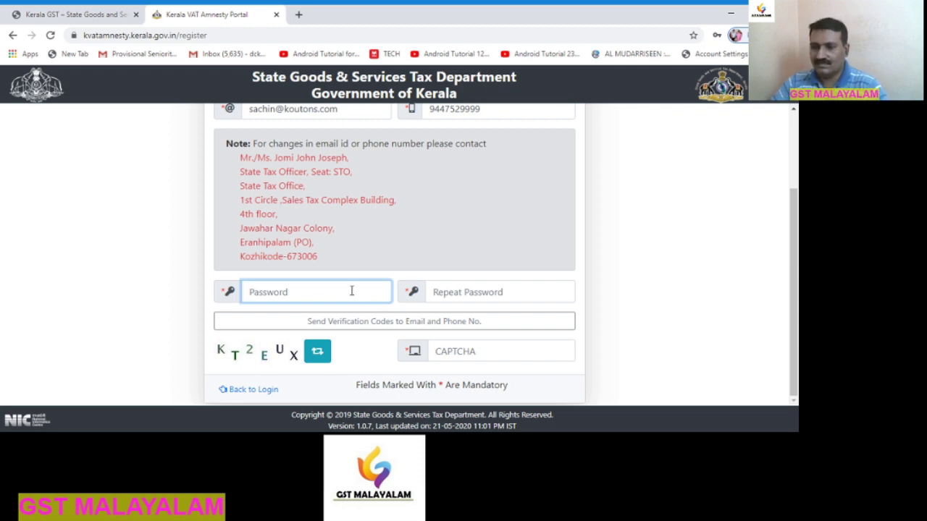
Enter and confirm the account password, then request verification codes for e-mail and phone.
click(610, 269)
click(306, 290)
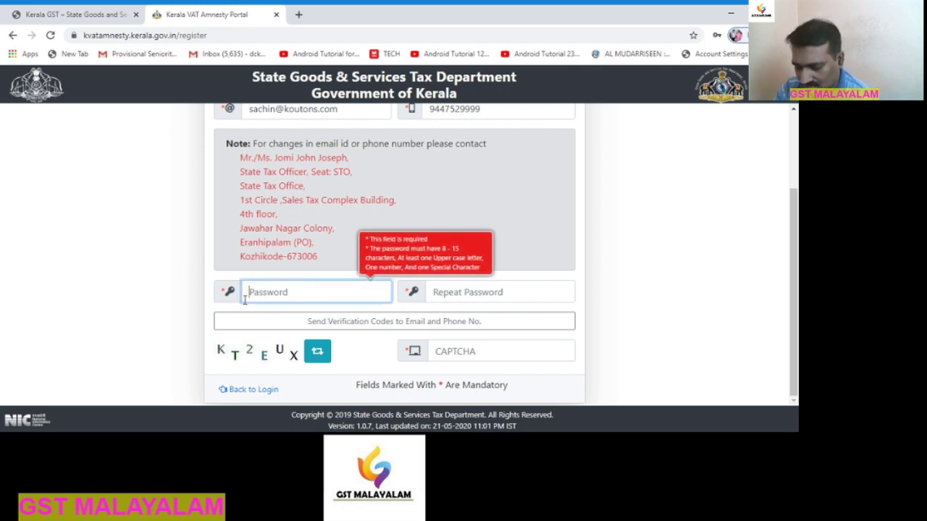
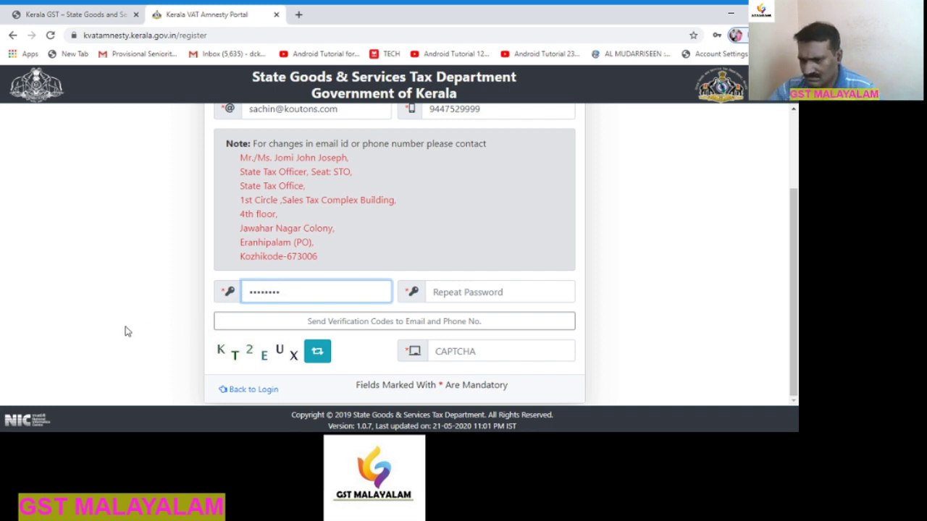
key(ctrl+a)
click(476, 293)
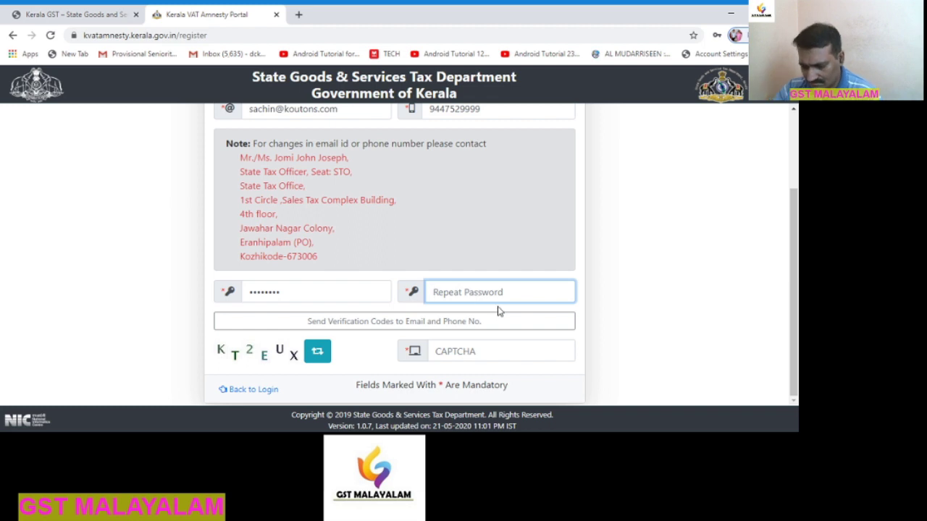
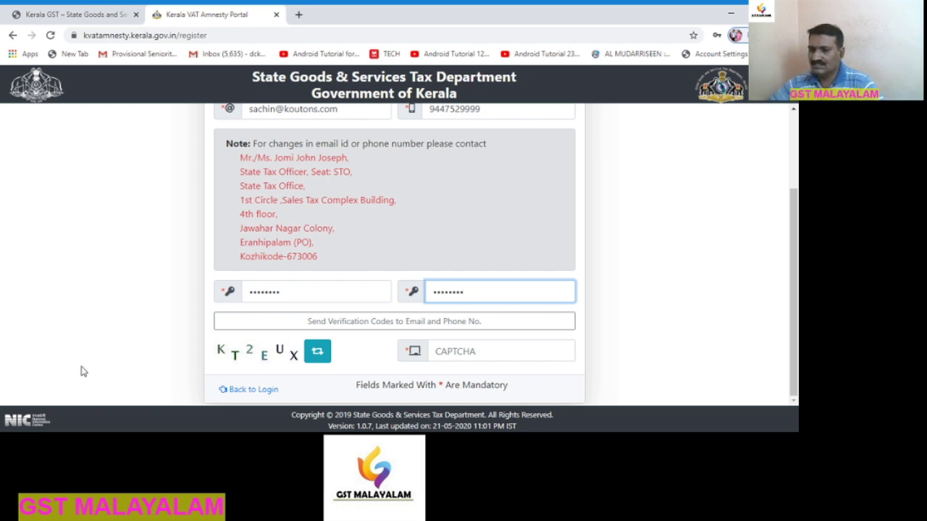
click(426, 320)
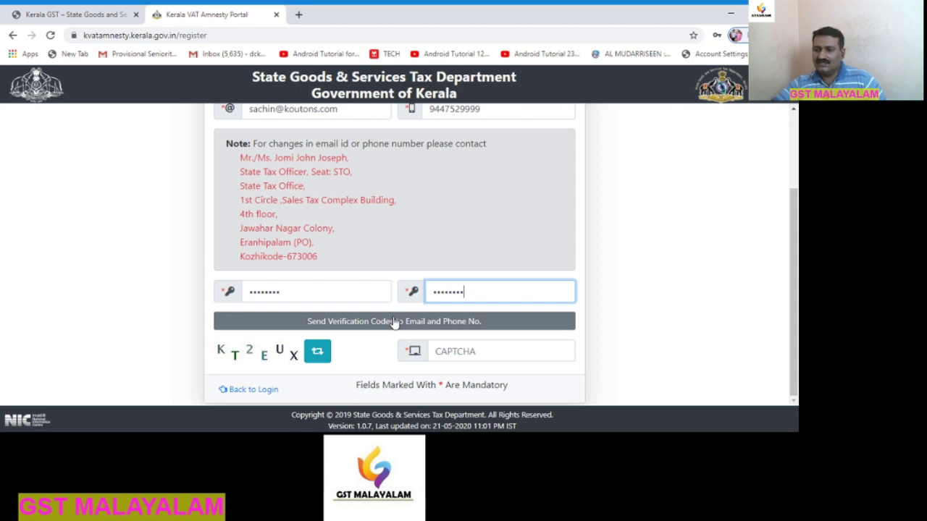
Send verification codes to the e-mail and phone, then switch windows to retrieve them.
click(393, 326)
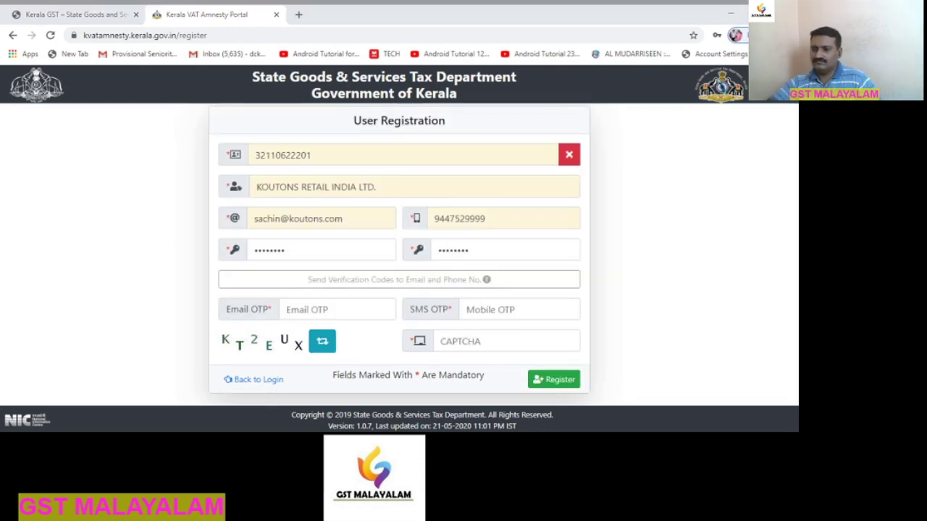
key(alt+Tab)
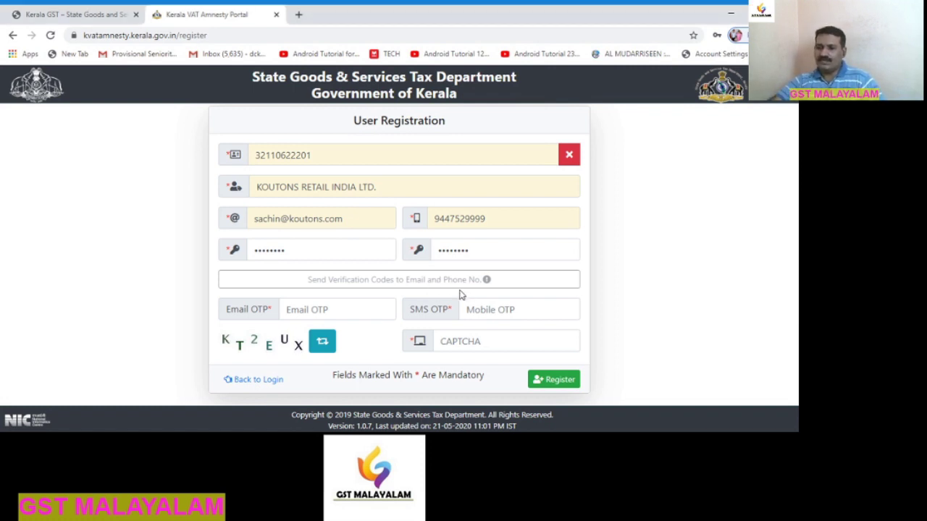
key(alt+Tab)
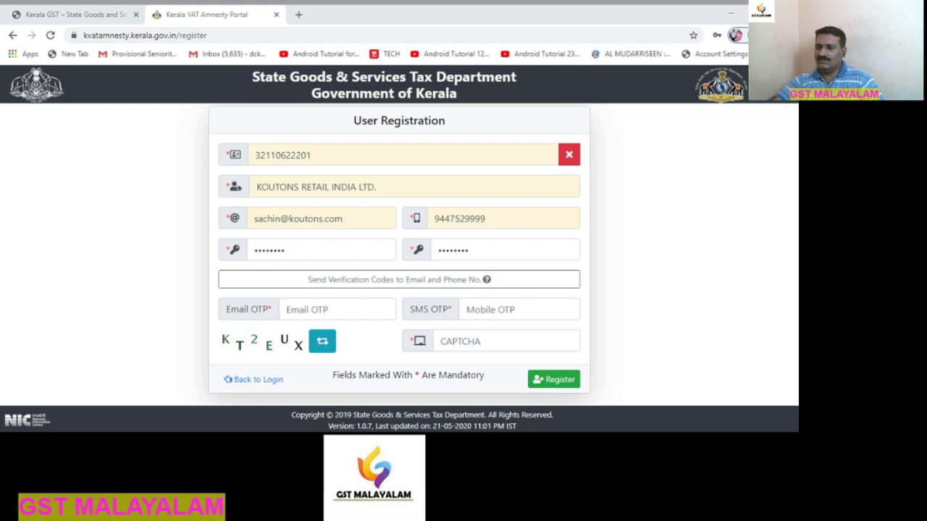
key(alt+Tab)
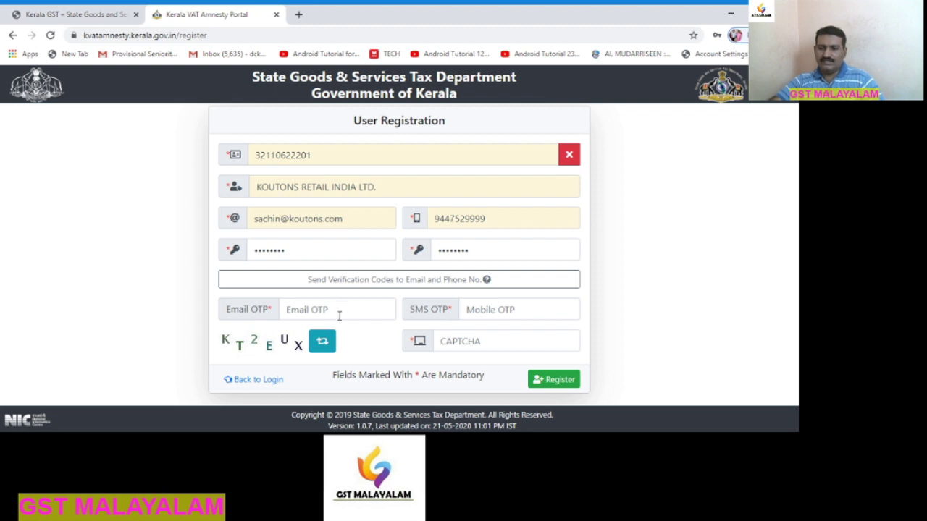
Enter the received e-mail and SMS verification codes.
click(325, 310)
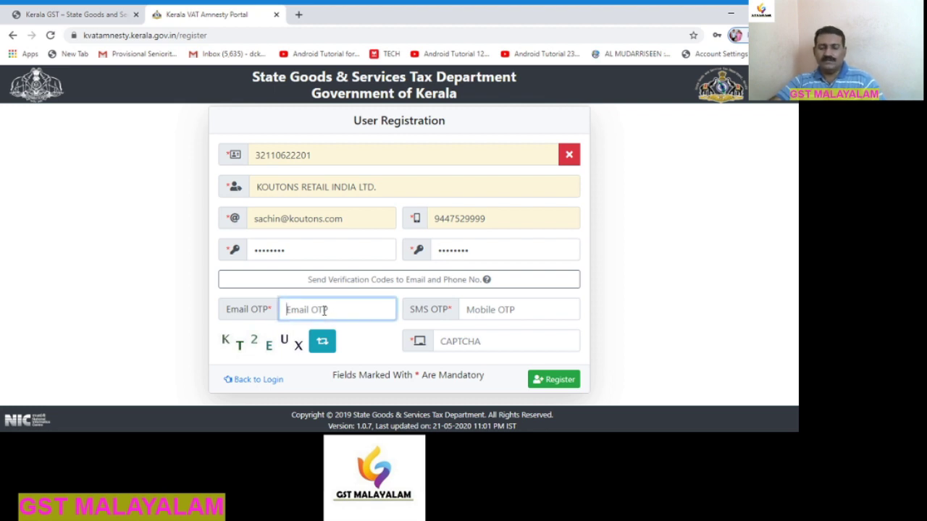
click(505, 313)
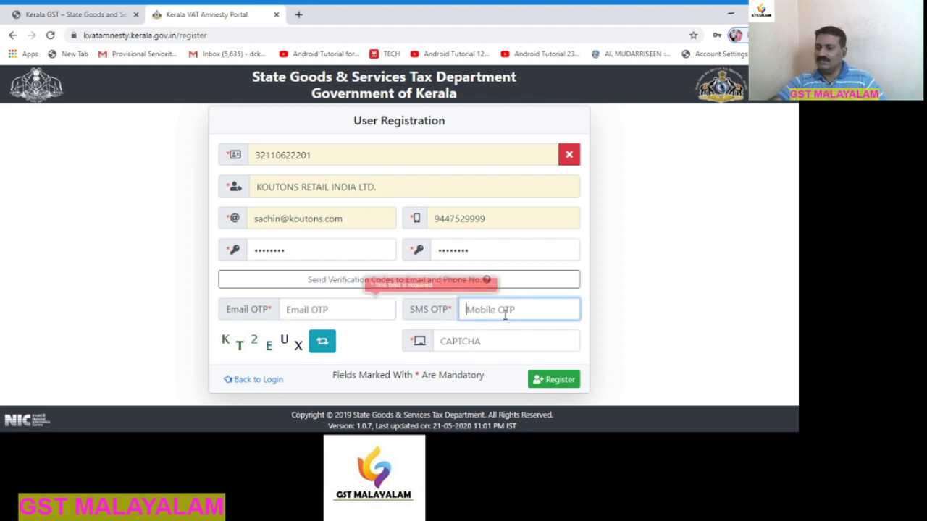
click(329, 312)
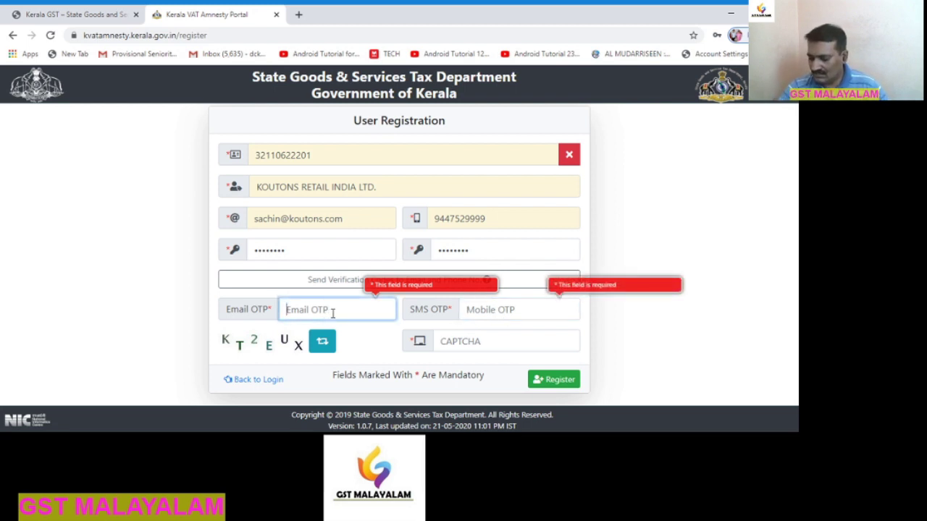
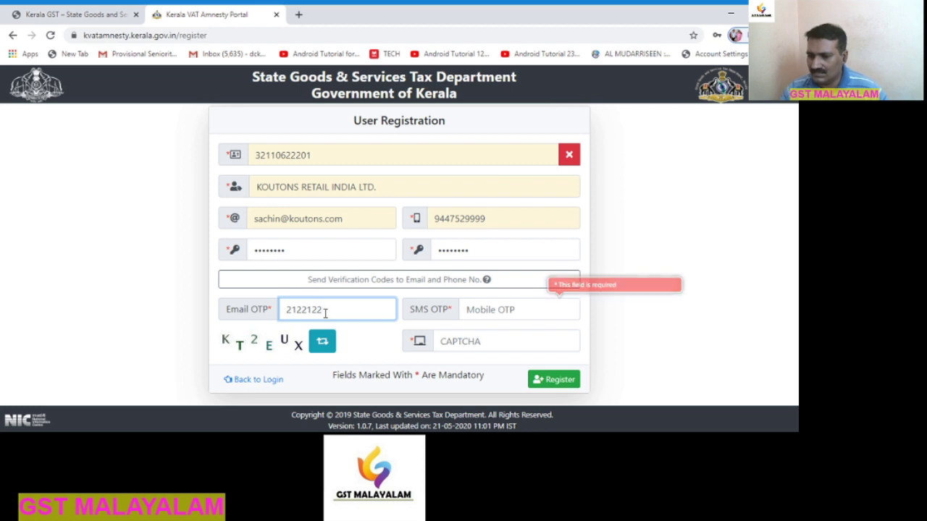
click(544, 305)
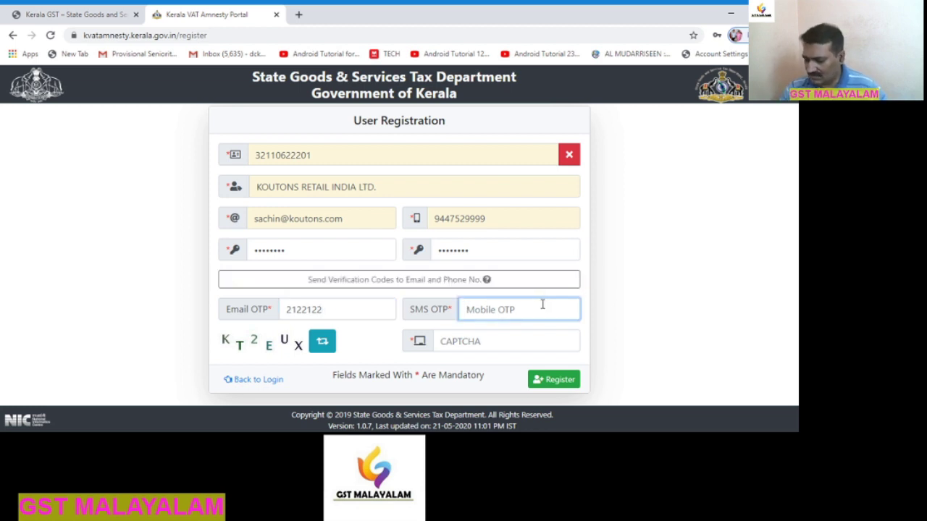
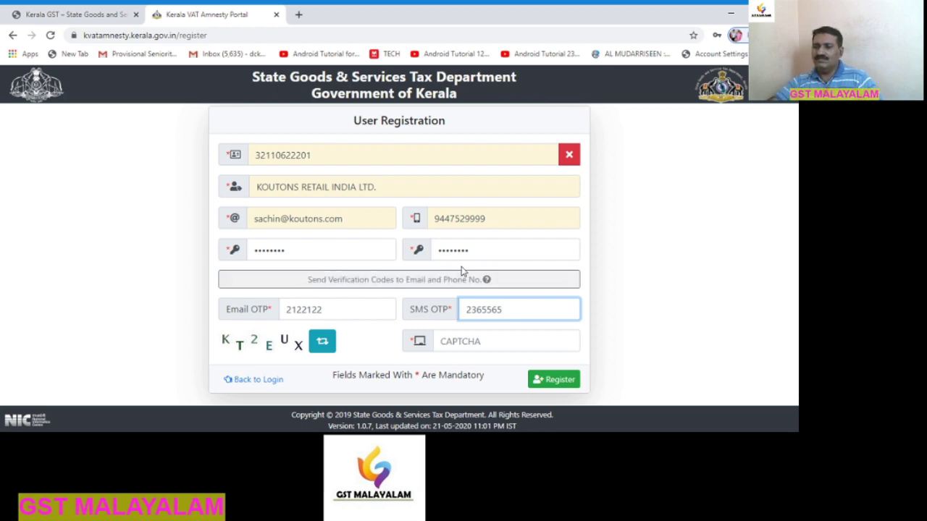
Fill in the captcha, then clear the whole registration form with the red X.
click(463, 341)
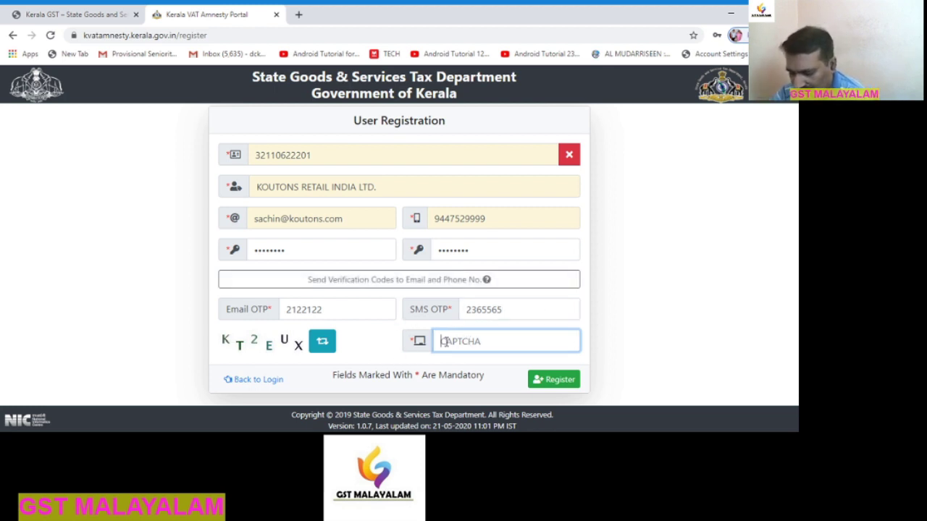
text(K)
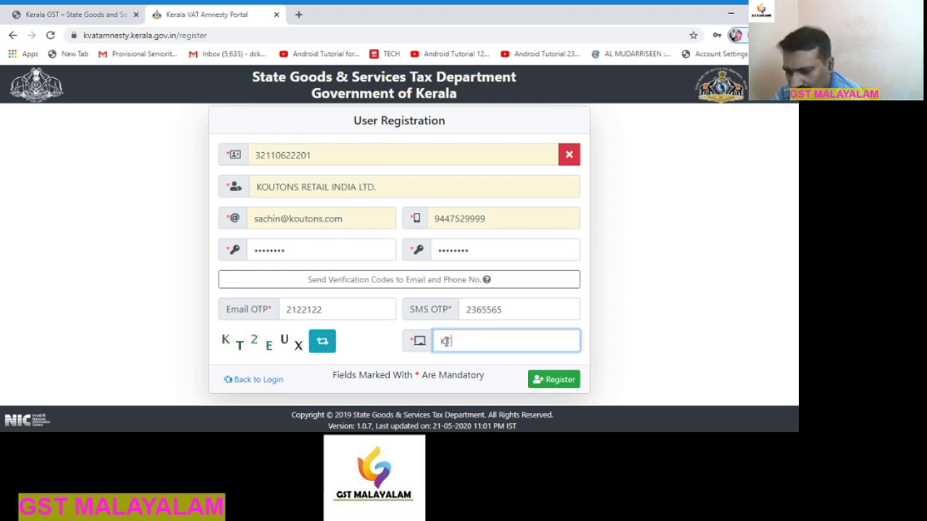
text(T2E)
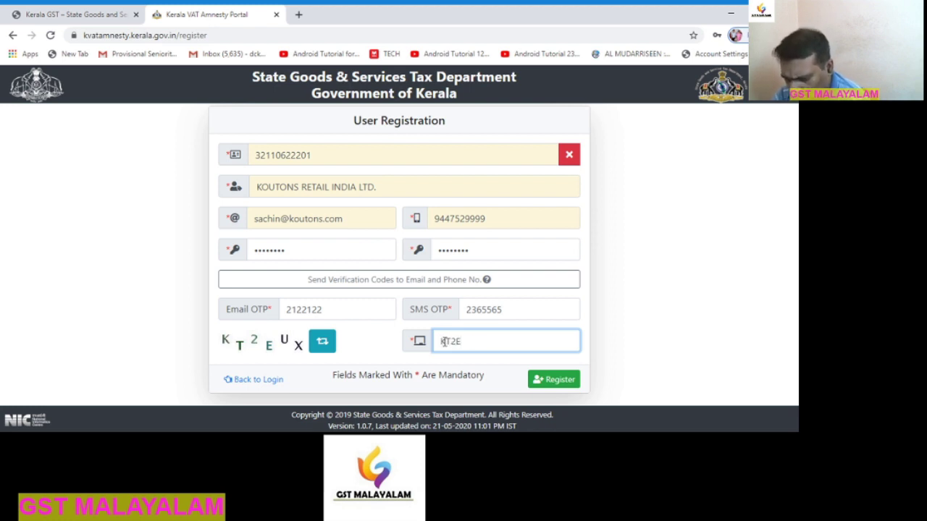
text(UX)
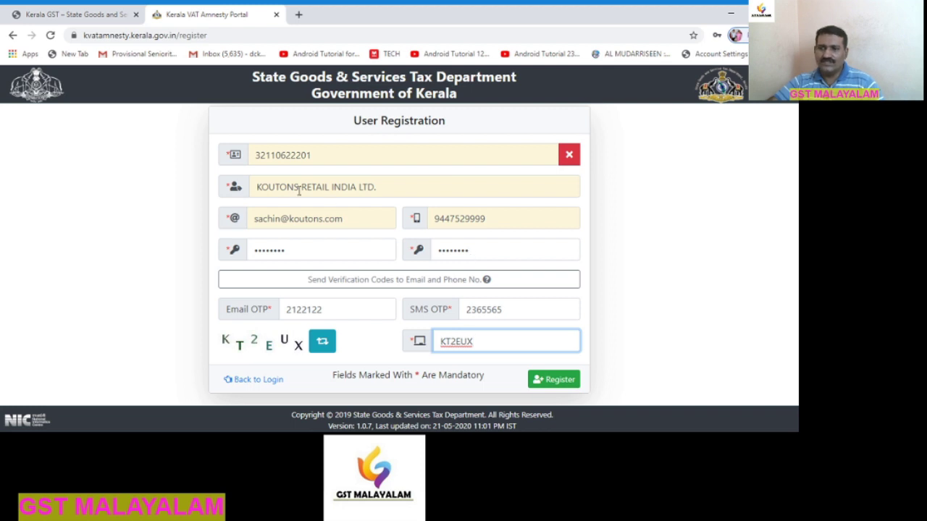
double_click(275, 158)
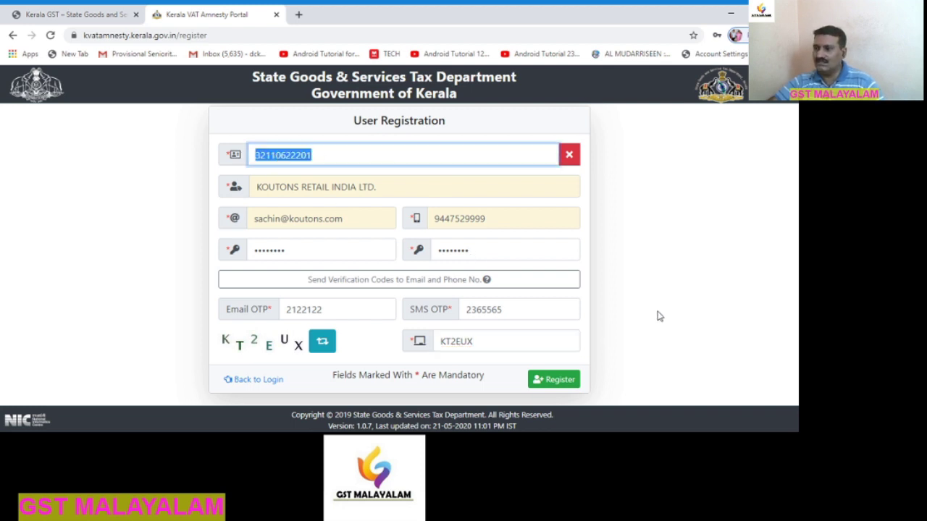
click(569, 157)
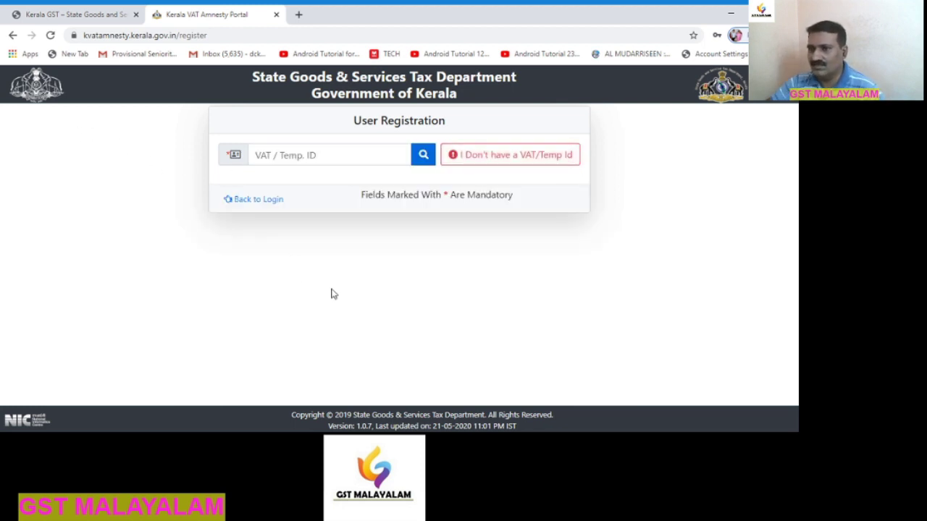
Return to the login page and sign in using the other saved account's credentials.
click(12, 38)
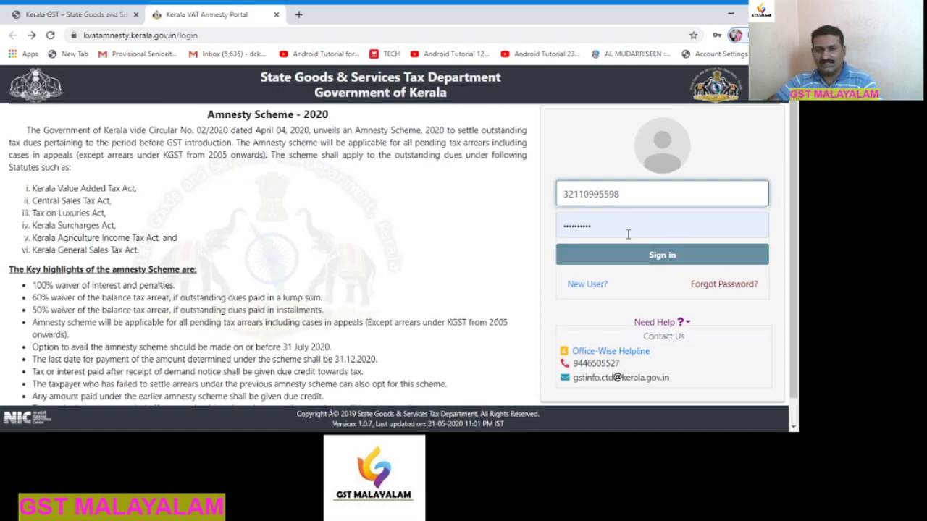
double_click(625, 195)
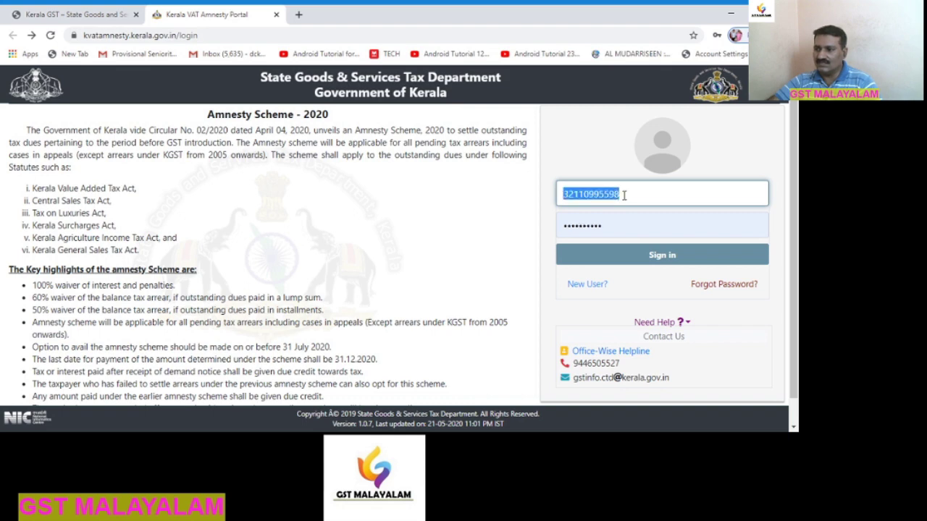
click(638, 260)
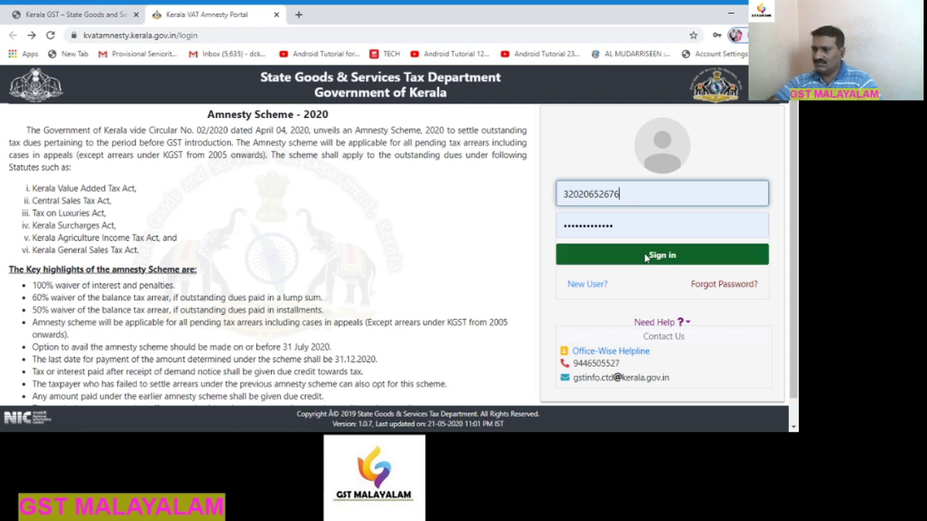
click(656, 255)
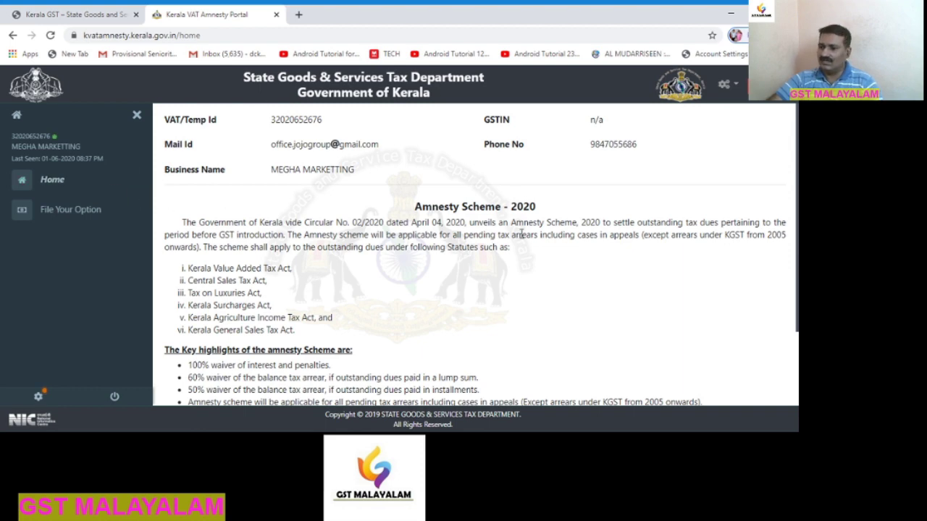
Open the Option for Amnesty Scheme-2020 form via Home and File Your Option.
scroll(521, 235, down, 3)
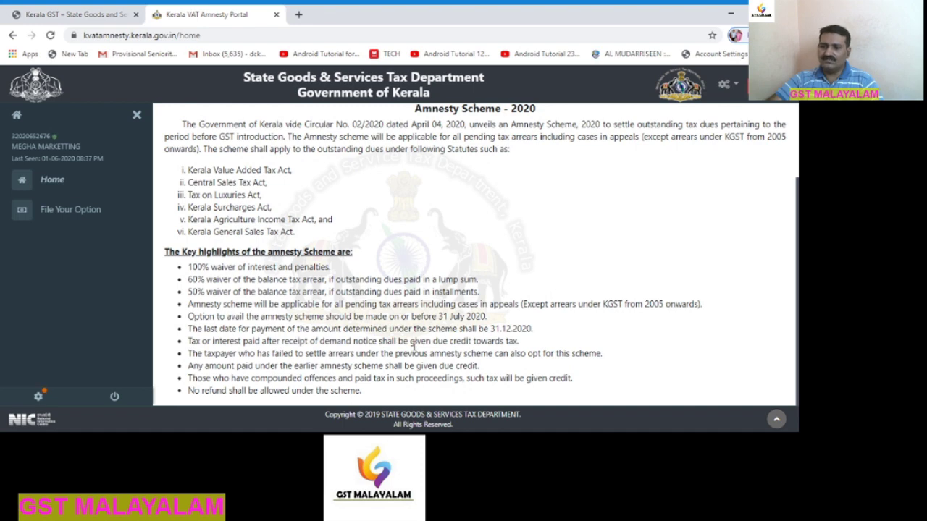
scroll(319, 286, up, 3)
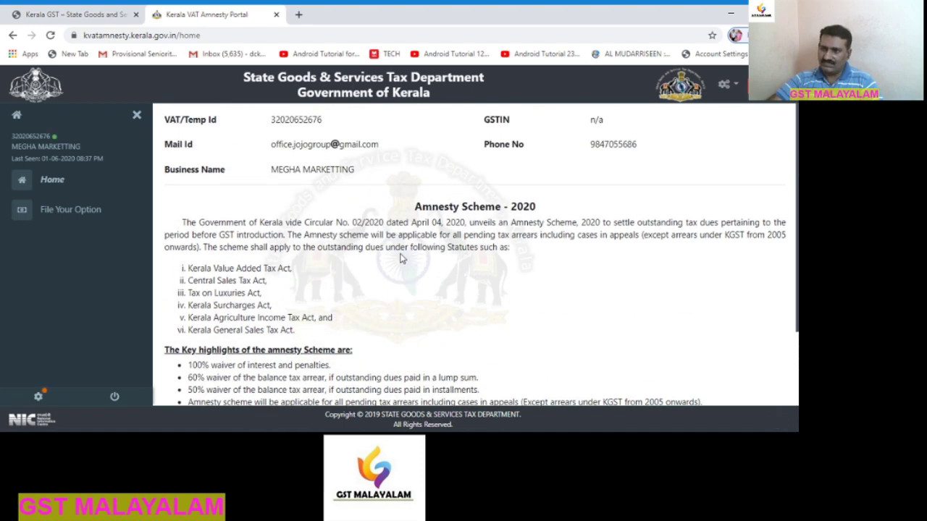
click(63, 186)
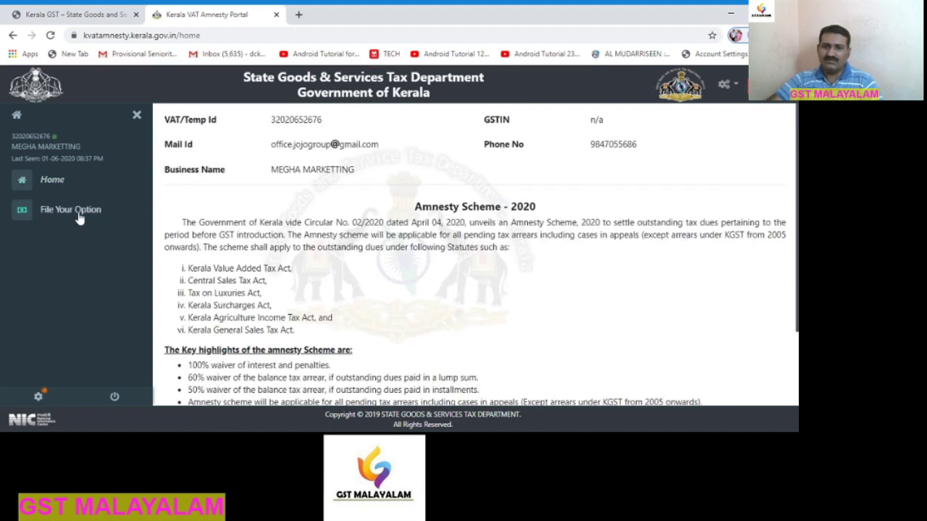
click(79, 214)
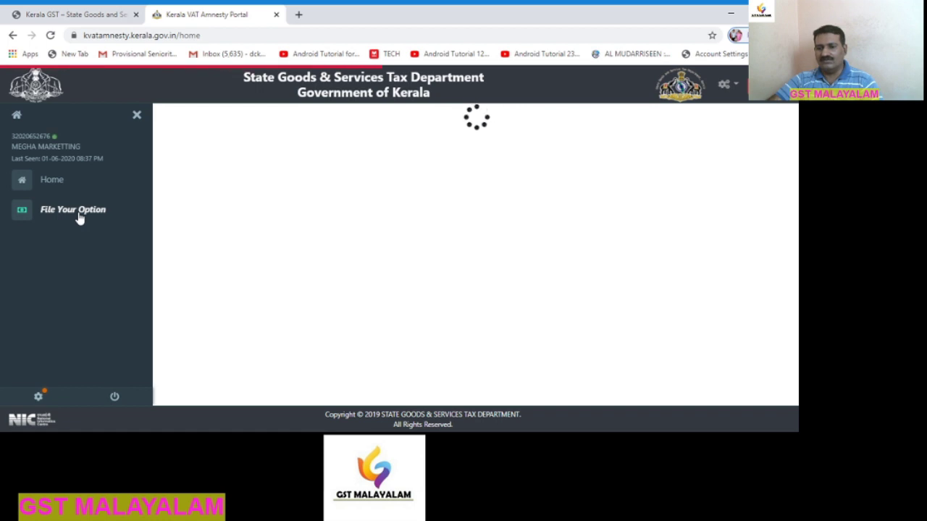
click(39, 397)
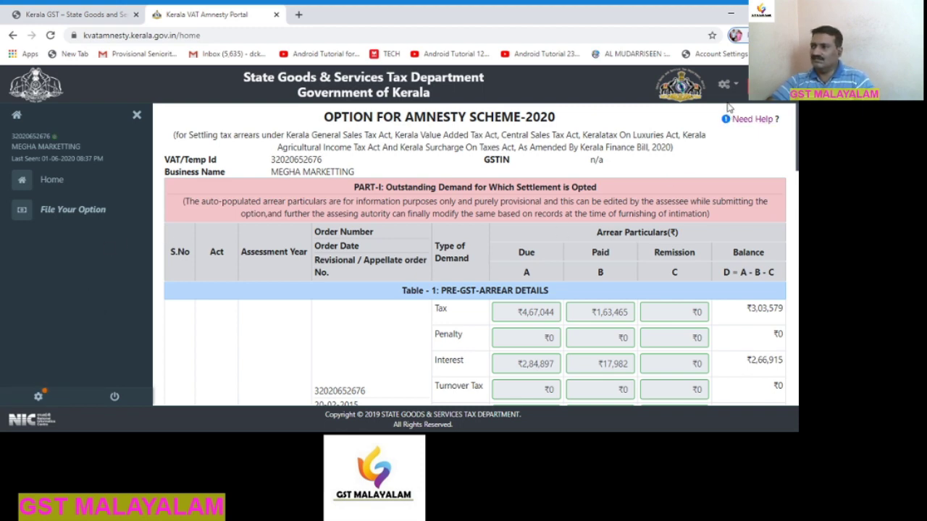
mouse_move(739, 86)
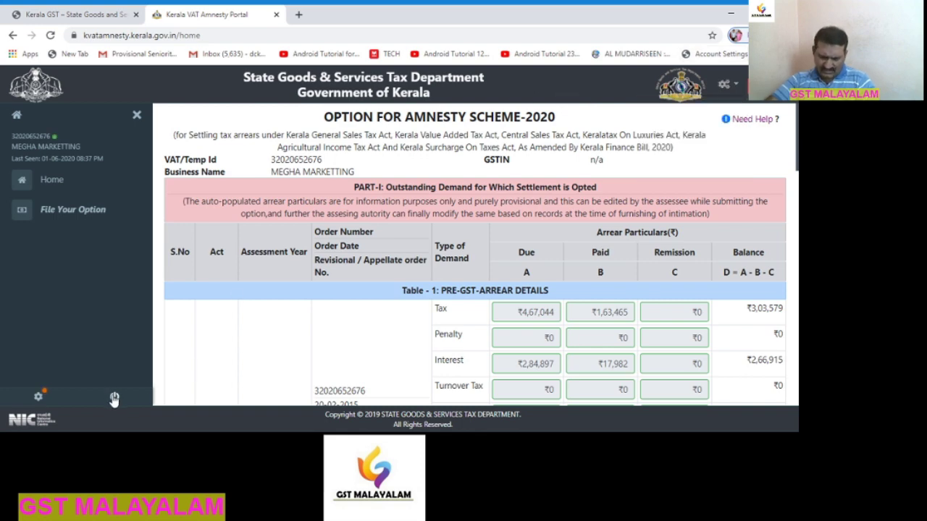
click(87, 215)
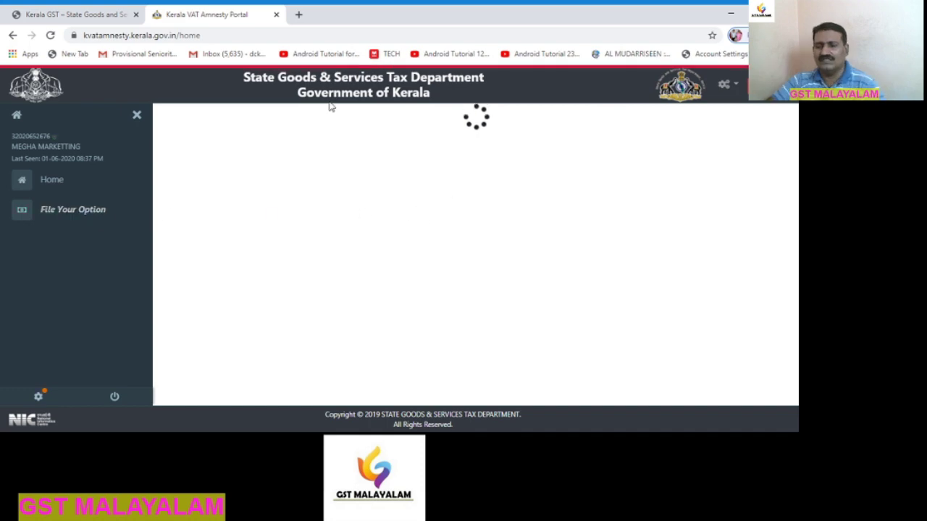
scroll(565, 207, down, 3)
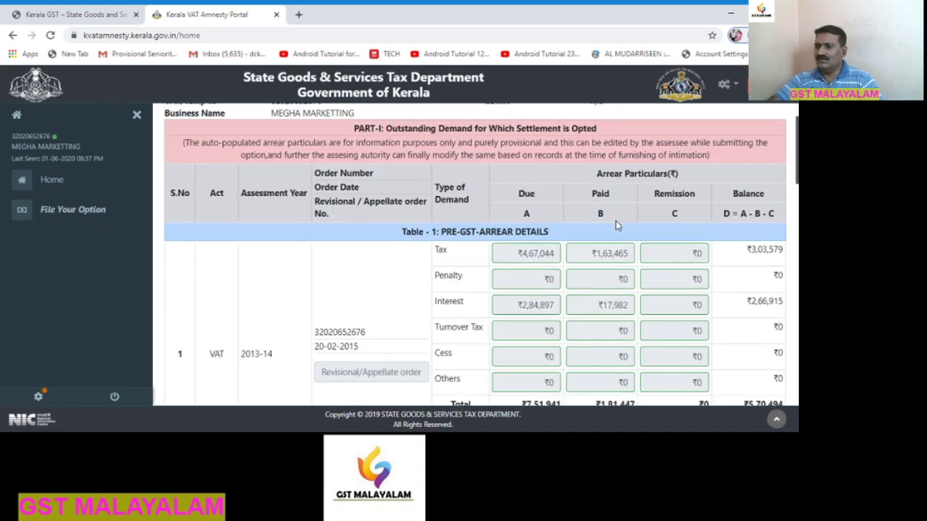
scroll(611, 247, down, 3)
scroll(633, 253, up, 2)
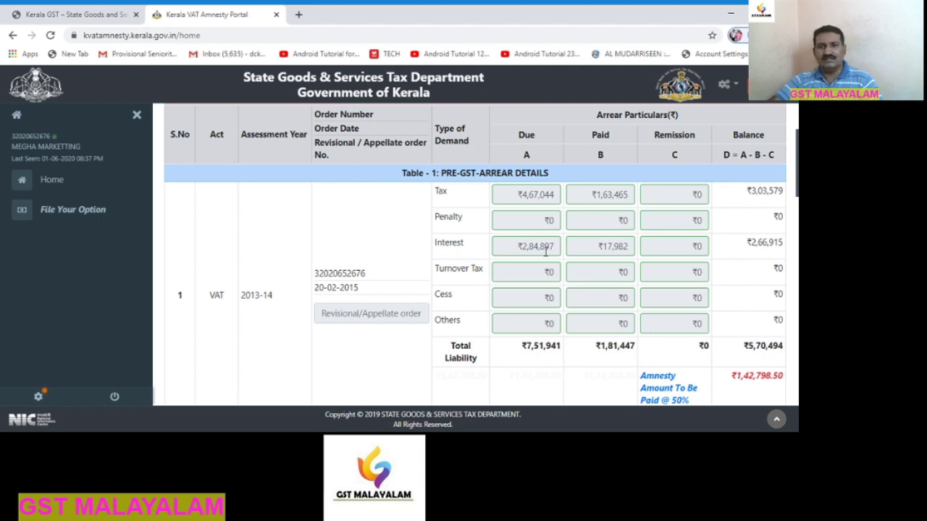
scroll(512, 210, up, 1)
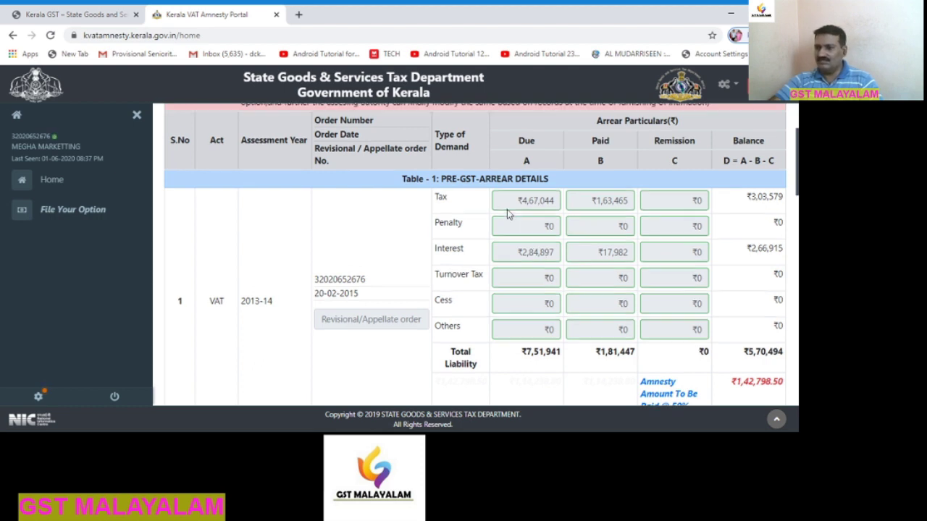
drag(514, 193, 535, 213)
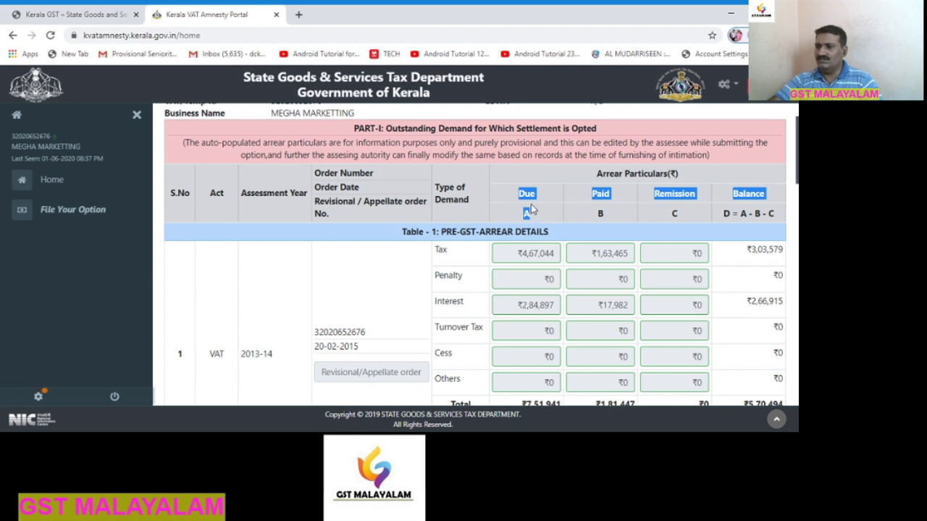
double_click(527, 194)
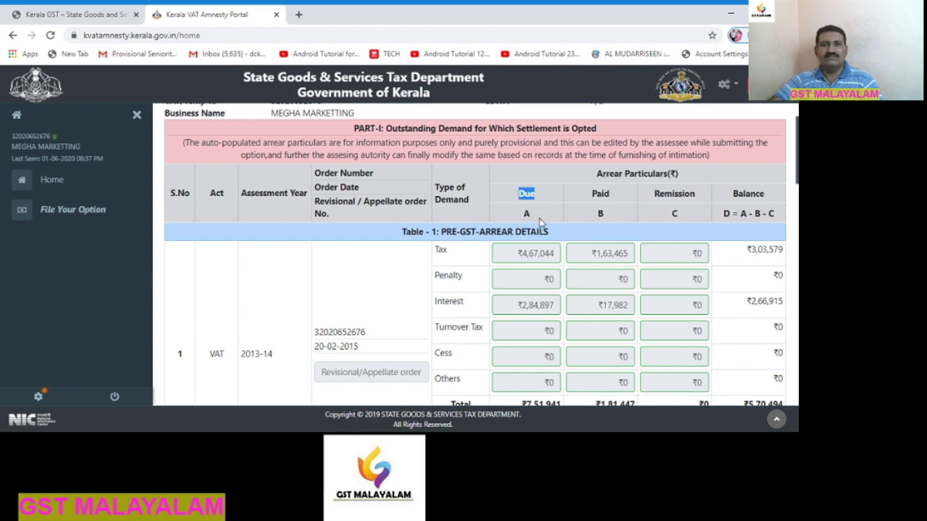